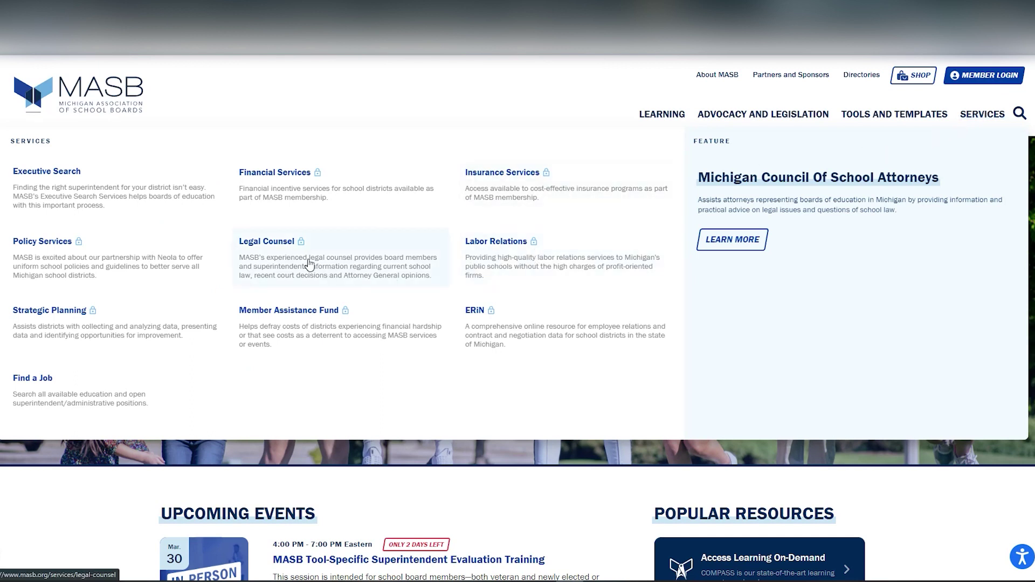
# - Request the members-only Financial Services page and log in with the member account's e-mail and password
pyautogui.click(317, 173)
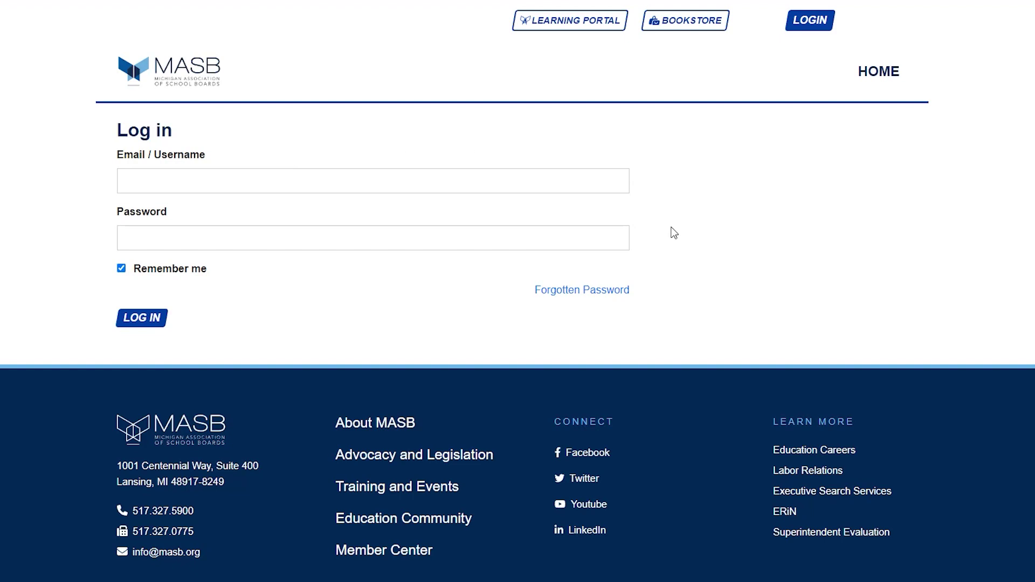
pyautogui.click(596, 296)
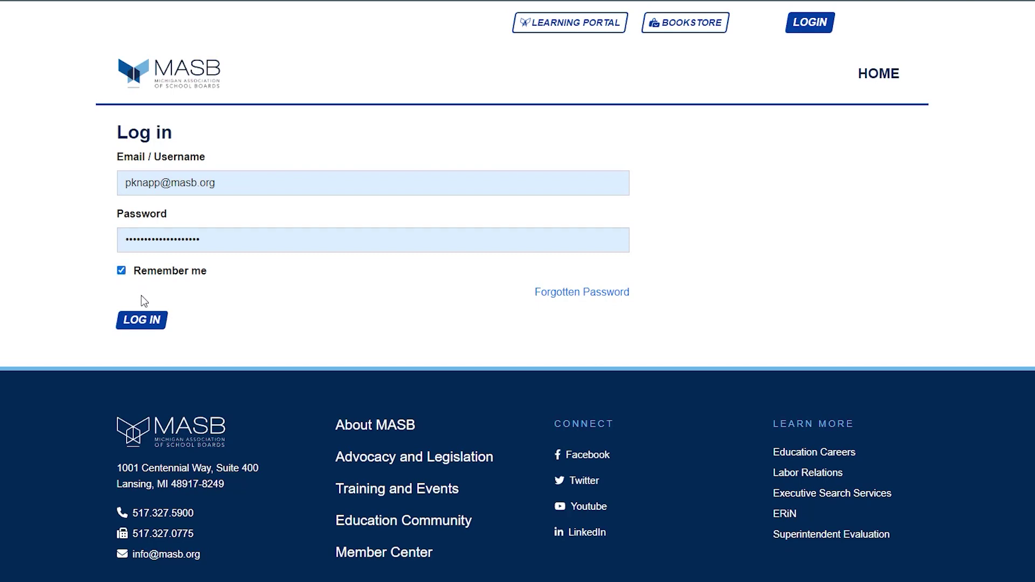
pyautogui.click(142, 323)
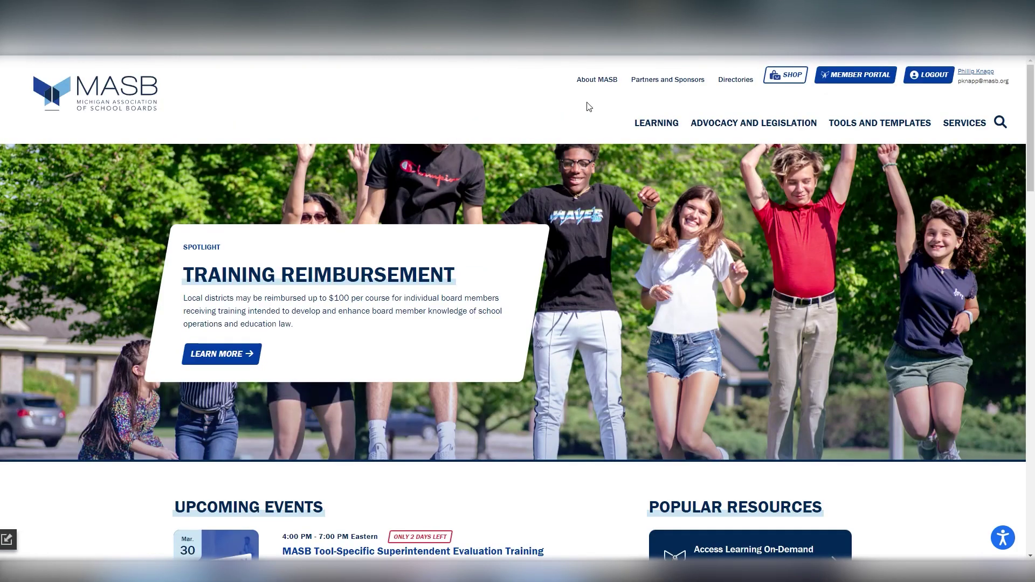
# - Open the Member Portal and look through the Edit Your Member Record page down to the Change Password section
pyautogui.click(851, 80)
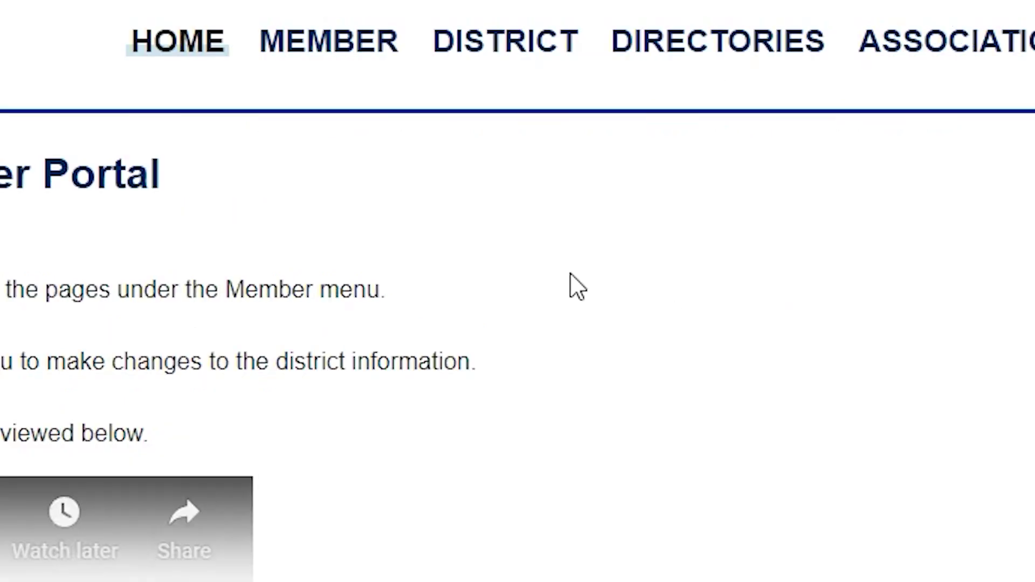
pyautogui.moveTo(315, 54)
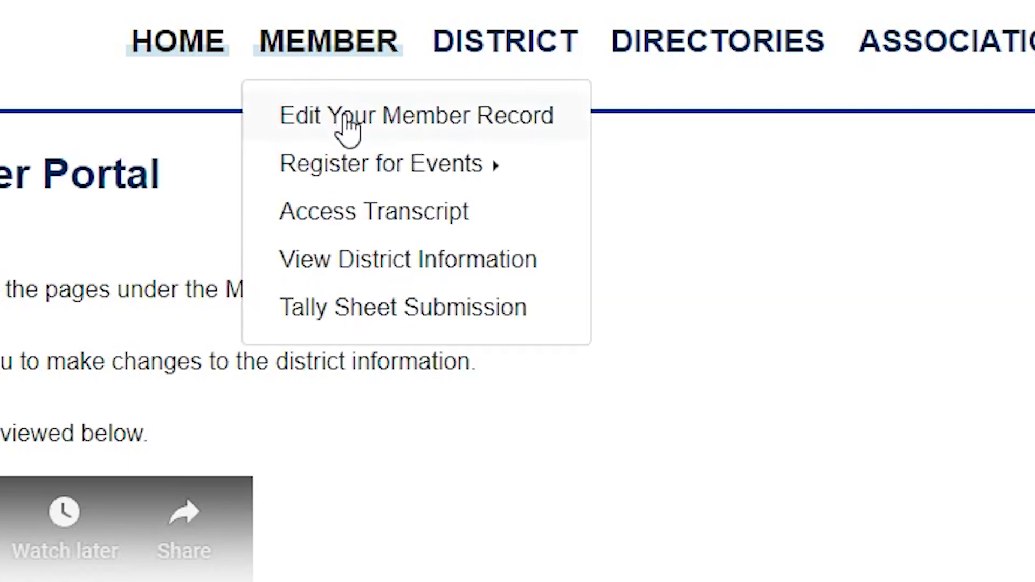
pyautogui.moveTo(386, 157)
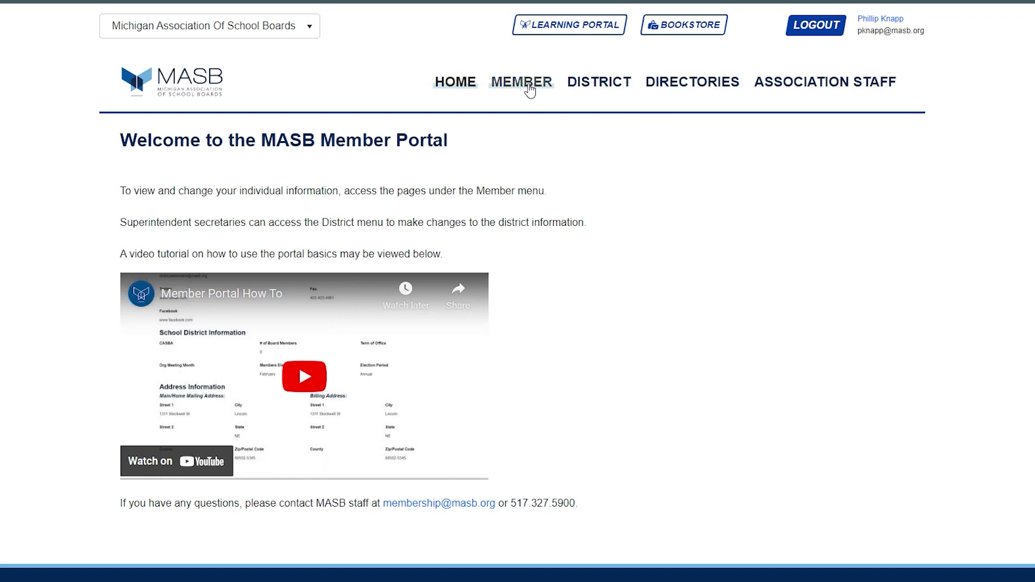
pyautogui.moveTo(529, 92)
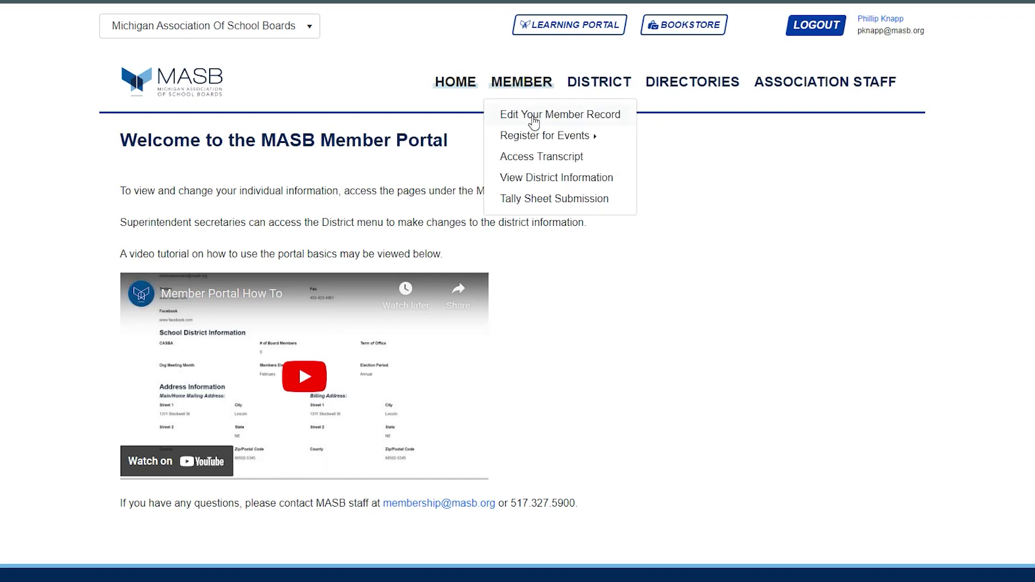
pyautogui.click(534, 123)
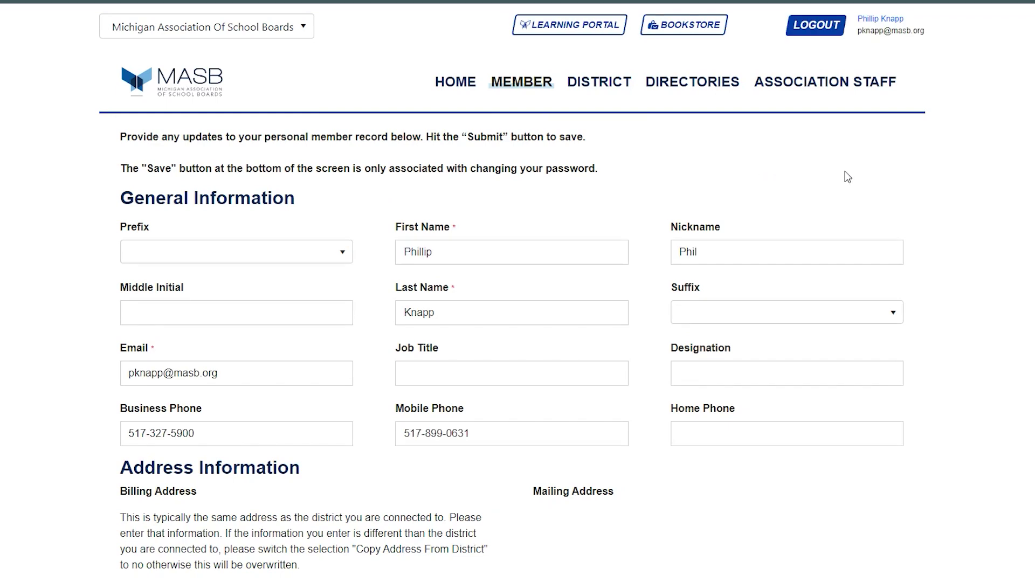
pyautogui.scroll(-10, 846, 178)
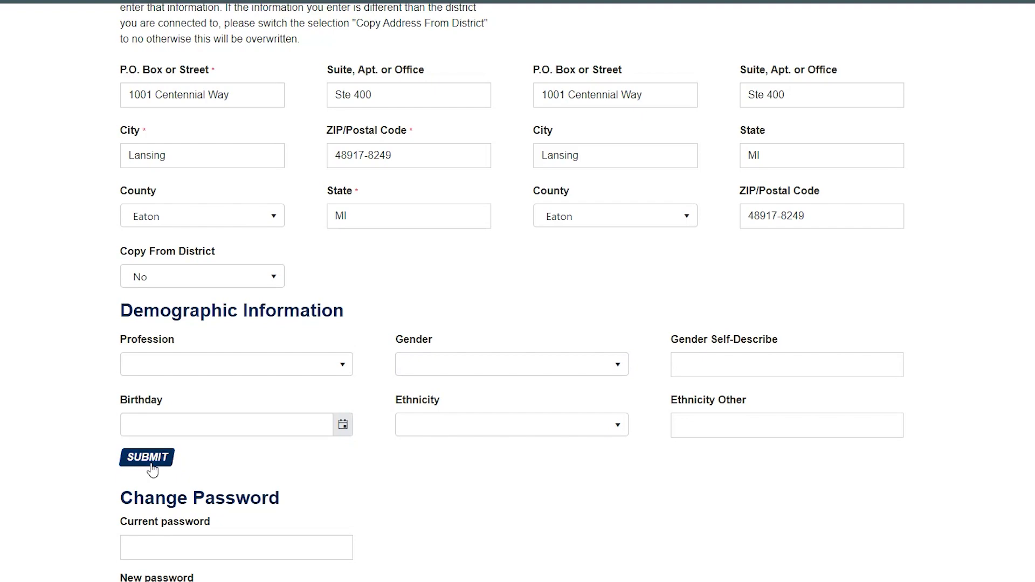
pyautogui.scroll(-5, 313, 480)
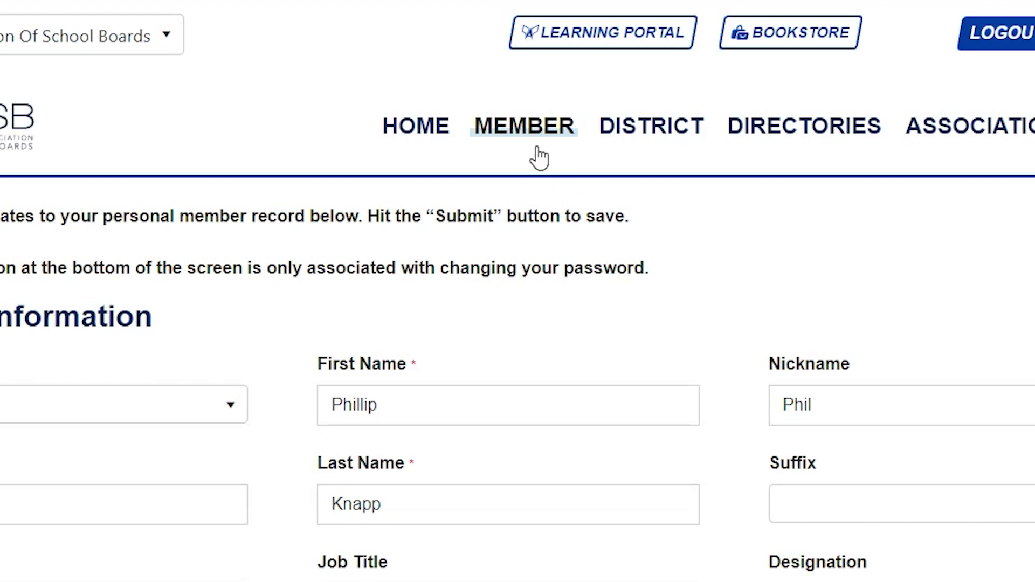
# - Open the Register for Events page and select the logged-in member as the contact to register
pyautogui.moveTo(527, 157)
pyautogui.moveTo(526, 219)
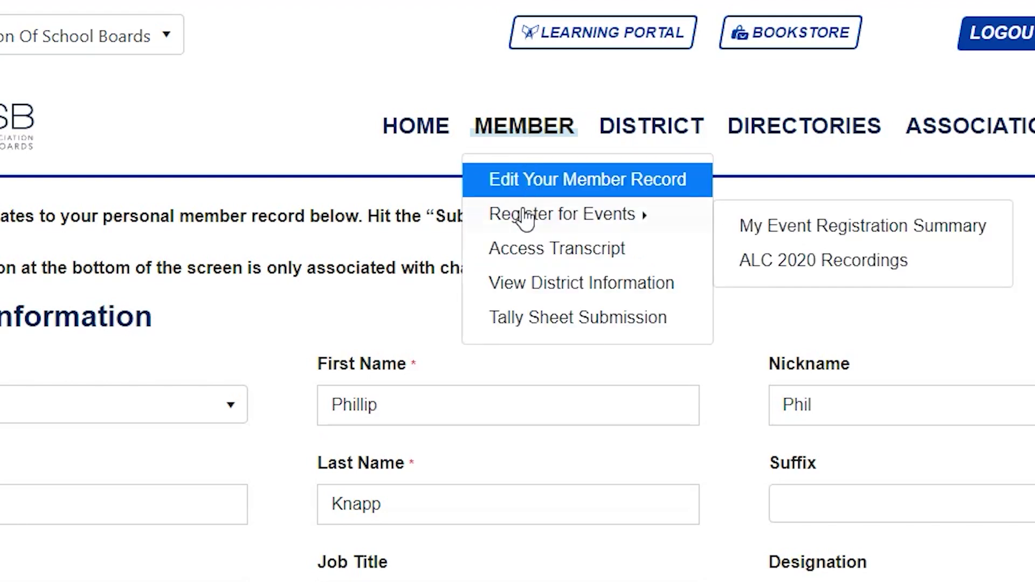
pyautogui.click(521, 217)
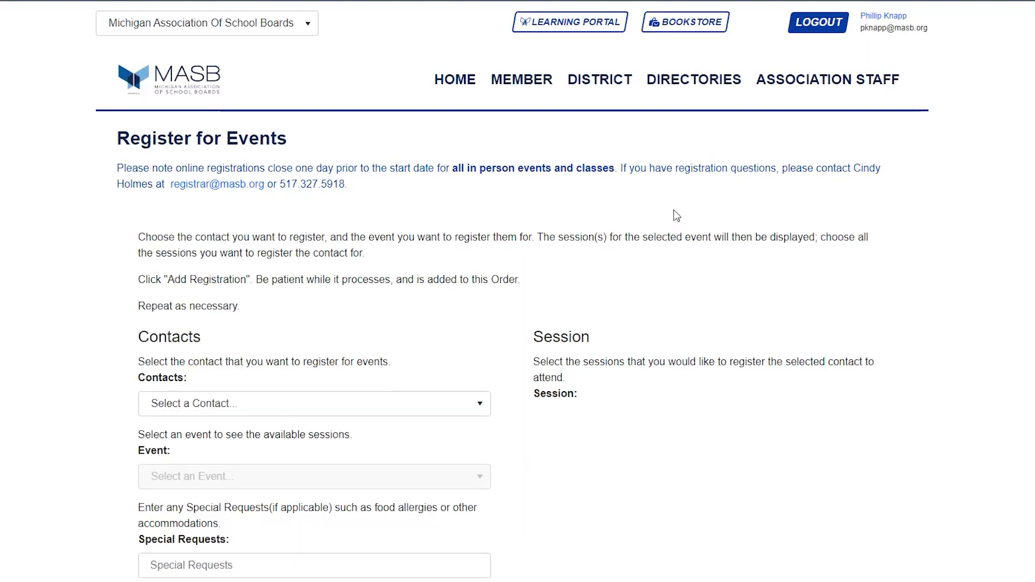
pyautogui.scroll(-3, 671, 220)
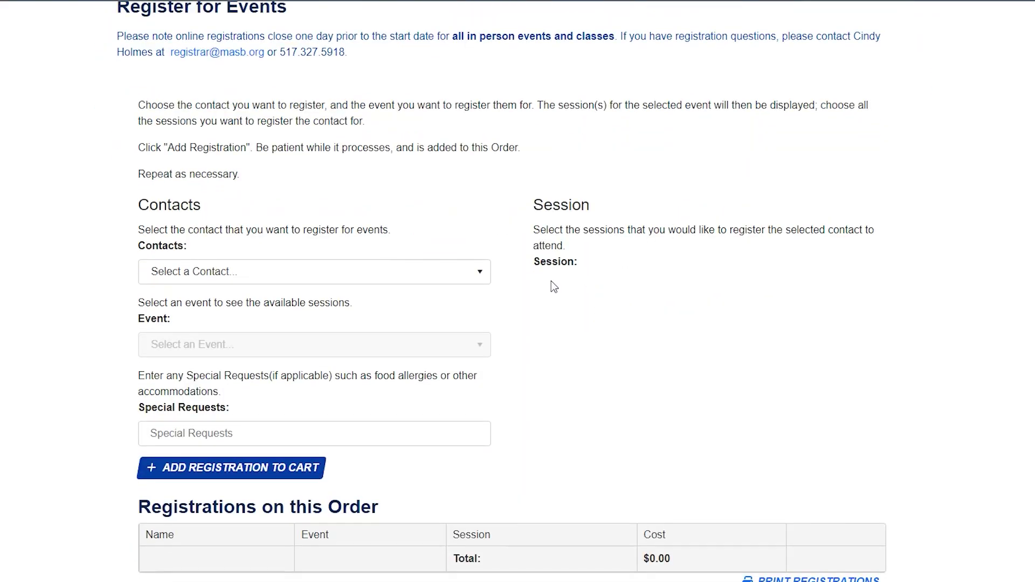
pyautogui.click(480, 271)
pyautogui.scroll(-2, 278, 365)
pyautogui.scroll(-10, 274, 365)
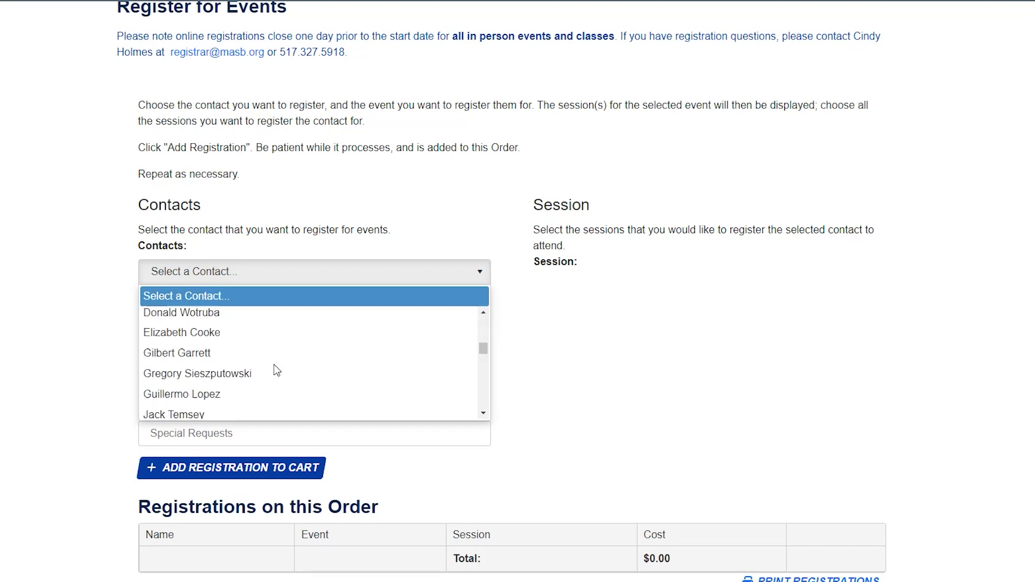
pyautogui.scroll(-3, 274, 365)
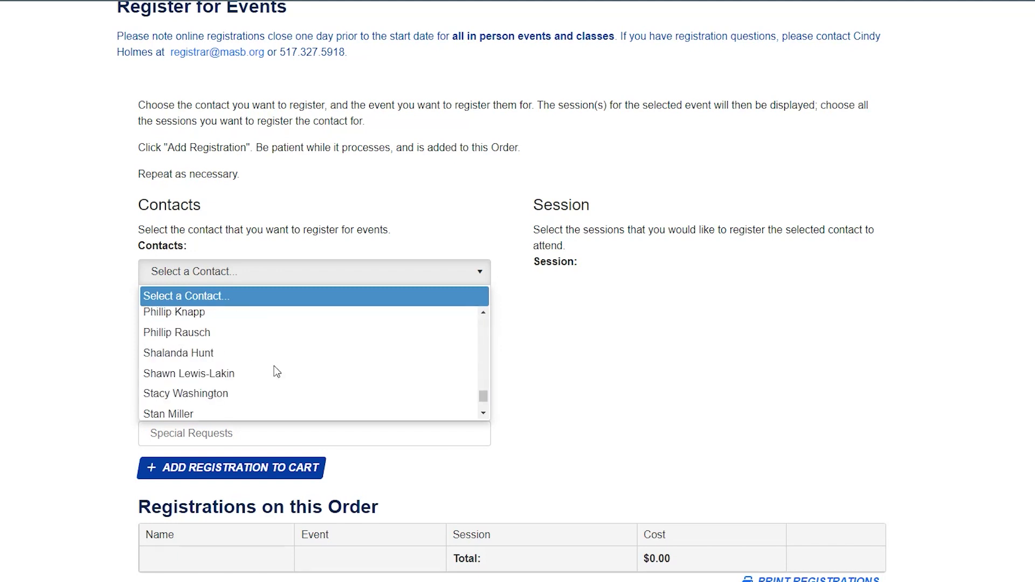
pyautogui.click(208, 317)
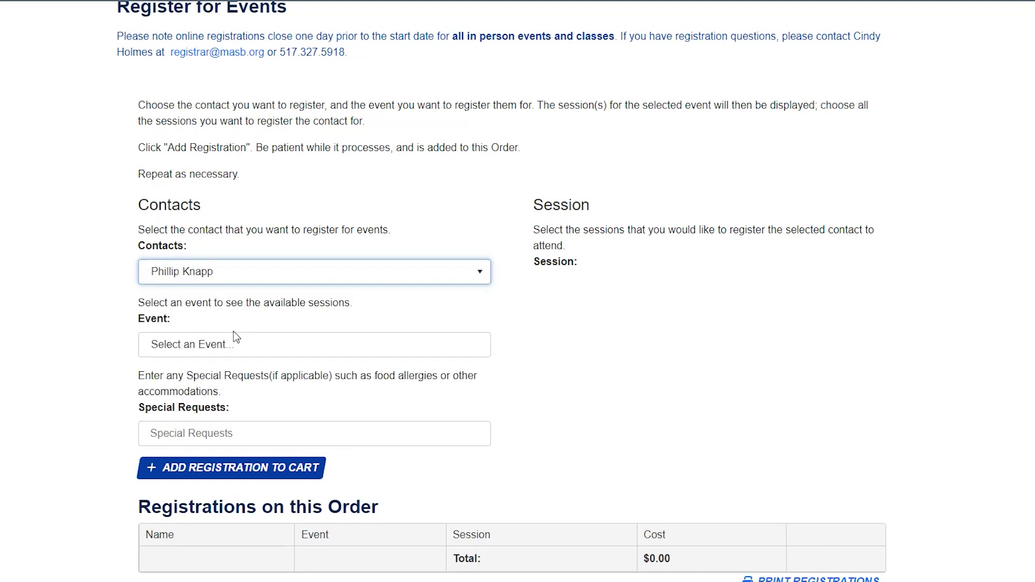
# - For 2023 Spring Institute - 4/28/2023, add the sessions Board Presidents Workshop Part 1 and CBA 310: Budget Anatomy and Shortfalls to the cart
pyautogui.click(233, 340)
pyautogui.scroll(-2, 282, 456)
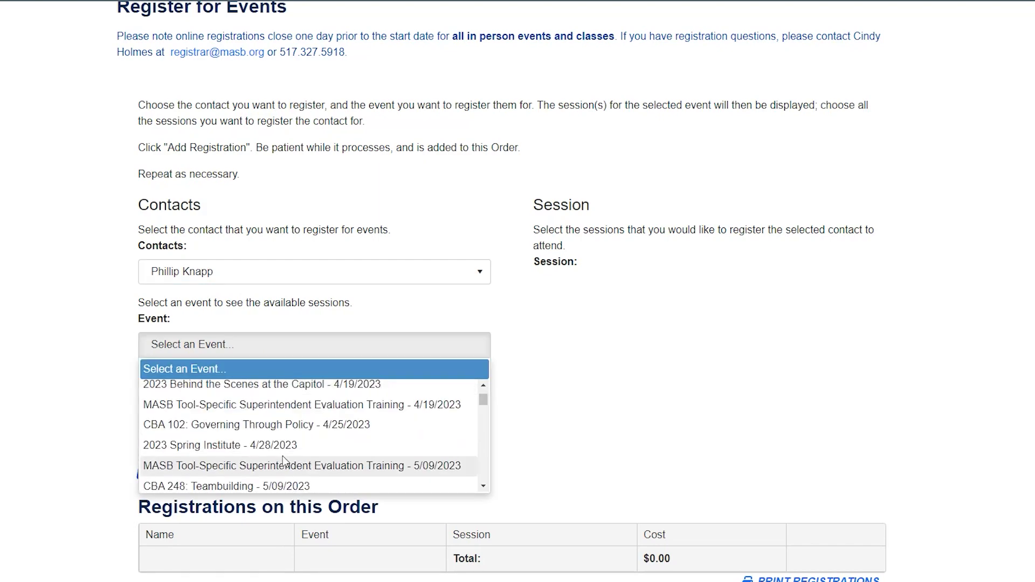
pyautogui.click(208, 445)
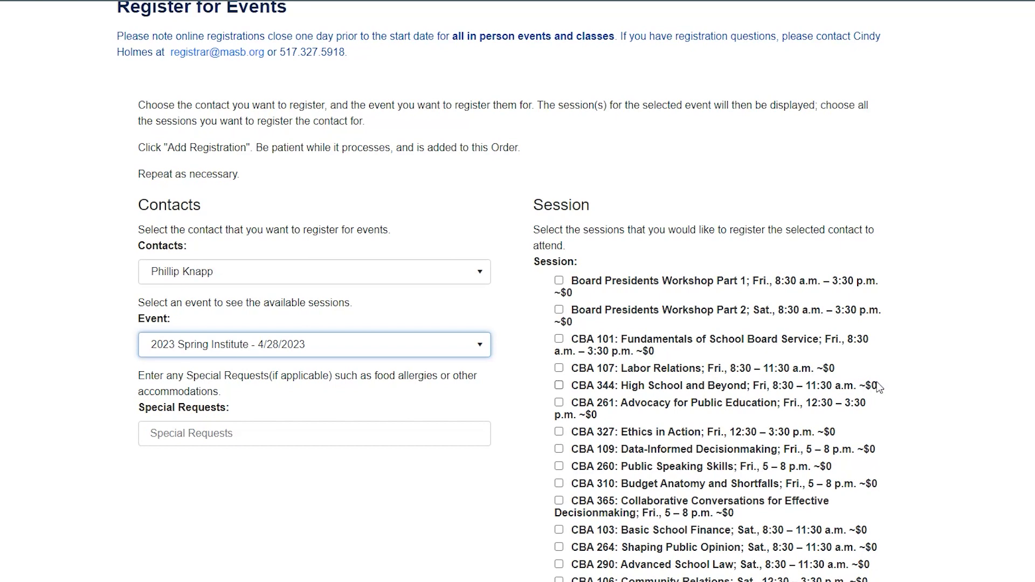
pyautogui.scroll(-1, 878, 381)
pyautogui.scroll(-1, 804, 272)
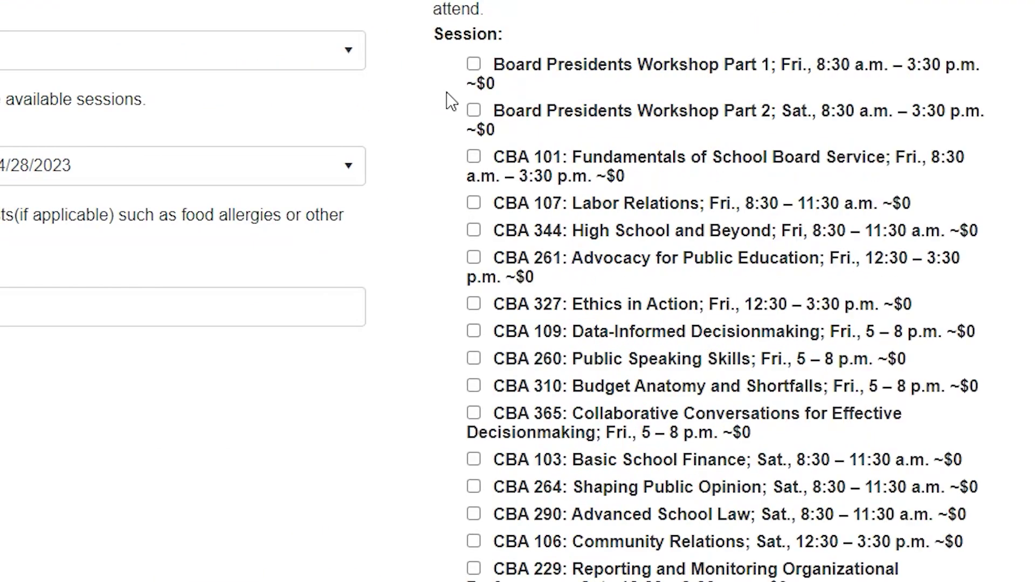
pyautogui.click(474, 64)
pyautogui.click(474, 387)
pyautogui.click(351, 522)
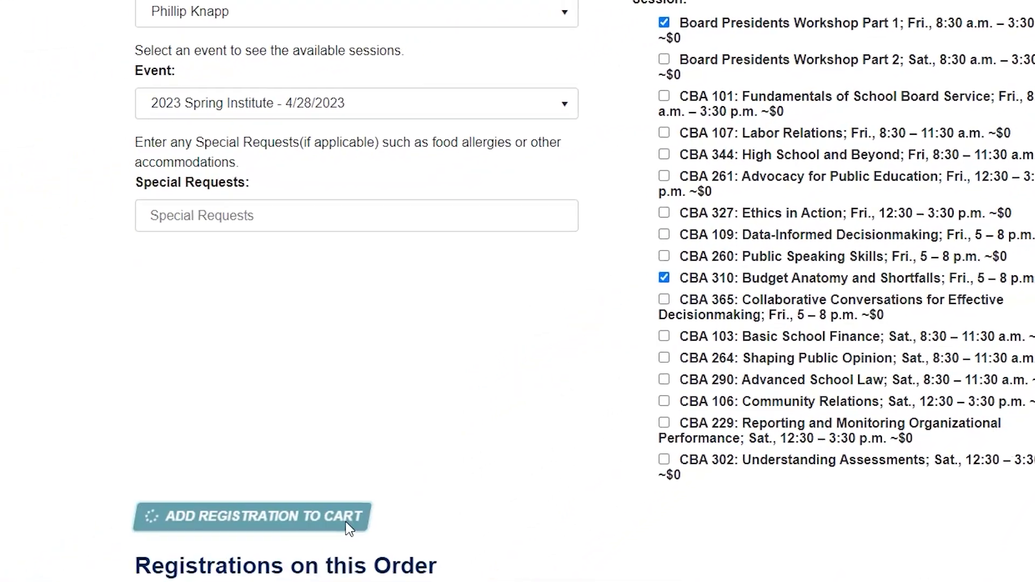
# - Add a registration for CBA 102: Governing Through Policy - 4/25/2023 to the cart for the same contact
pyautogui.scroll(-6, 428, 402)
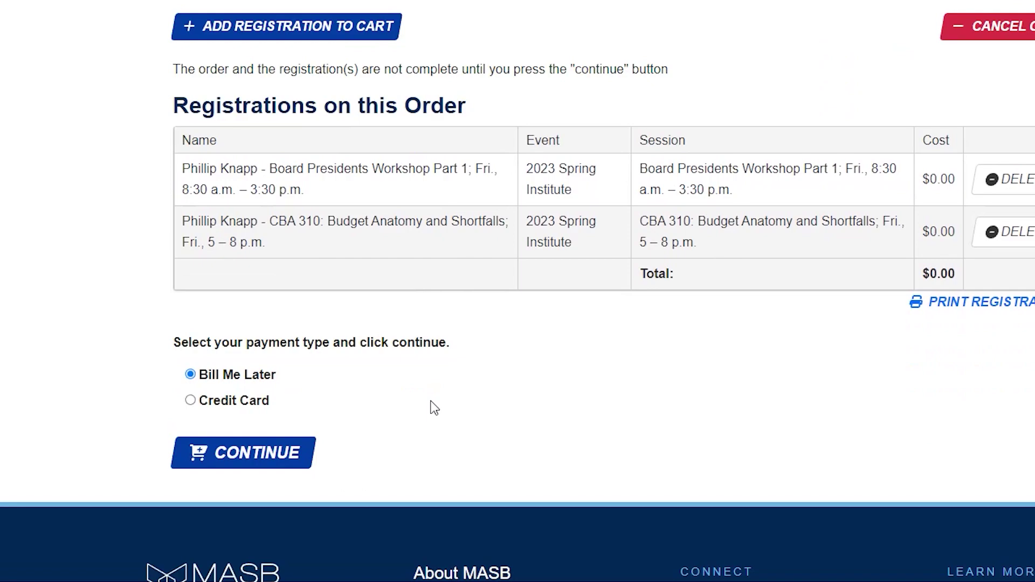
pyautogui.scroll(9, 434, 408)
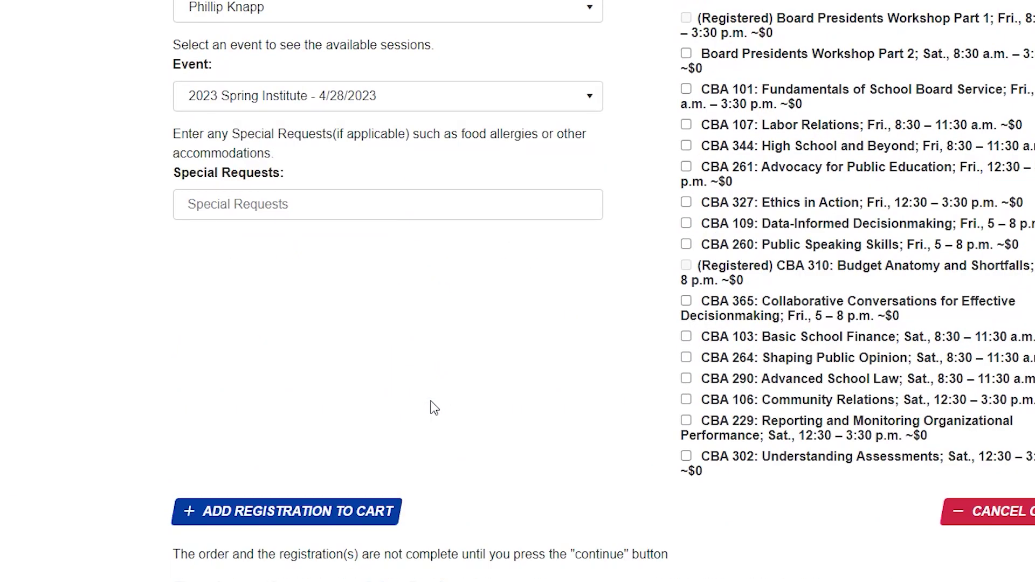
pyautogui.click(593, 102)
pyautogui.click(386, 194)
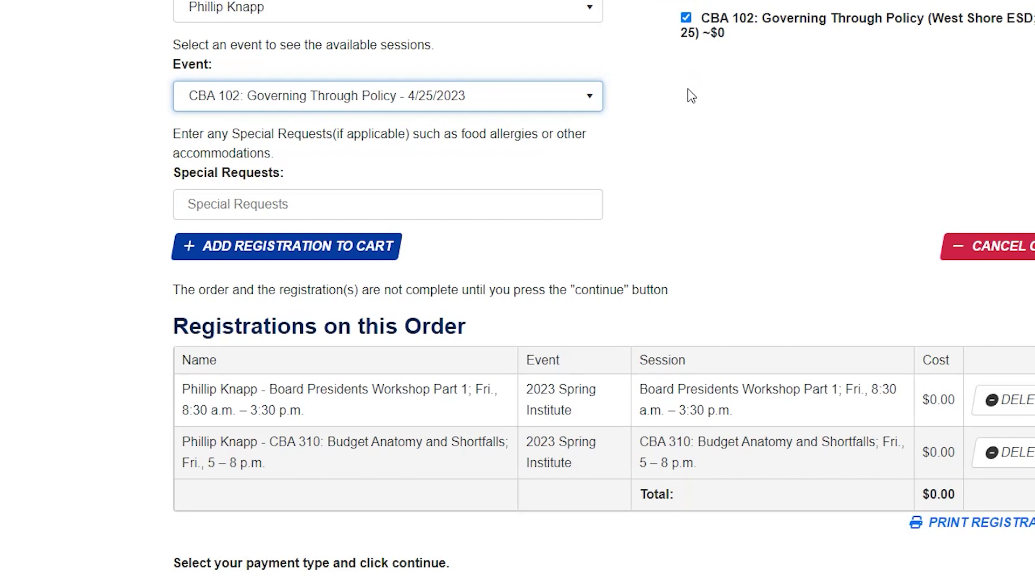
pyautogui.click(368, 254)
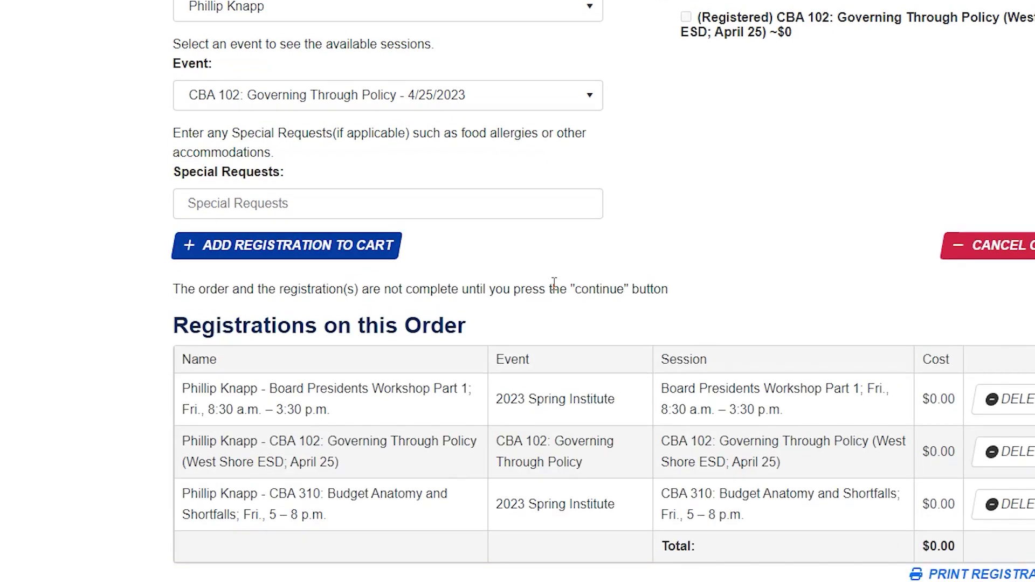
# - Set the payment type to Credit Card and continue with the registration order
pyautogui.scroll(-3, 555, 284)
pyautogui.scroll(-2, 578, 421)
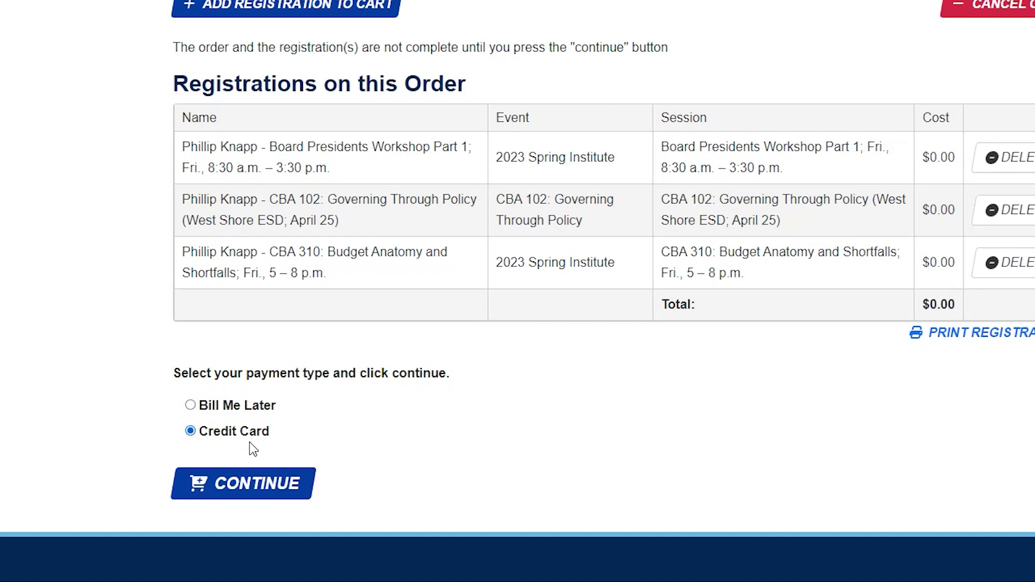
pyautogui.click(258, 479)
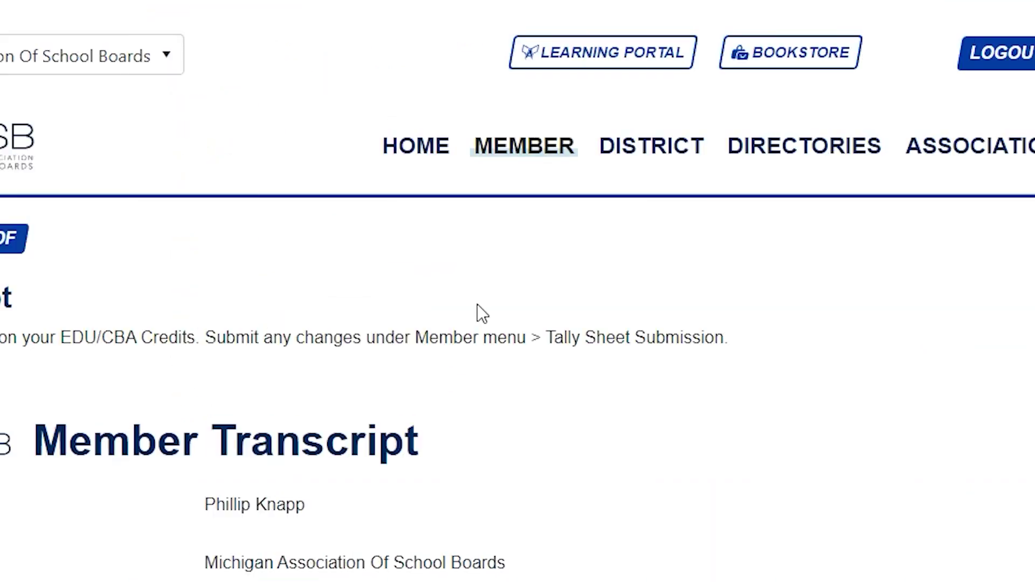
# - Open My Event Registration Summary to view the events the member is registered for
pyautogui.click(541, 158)
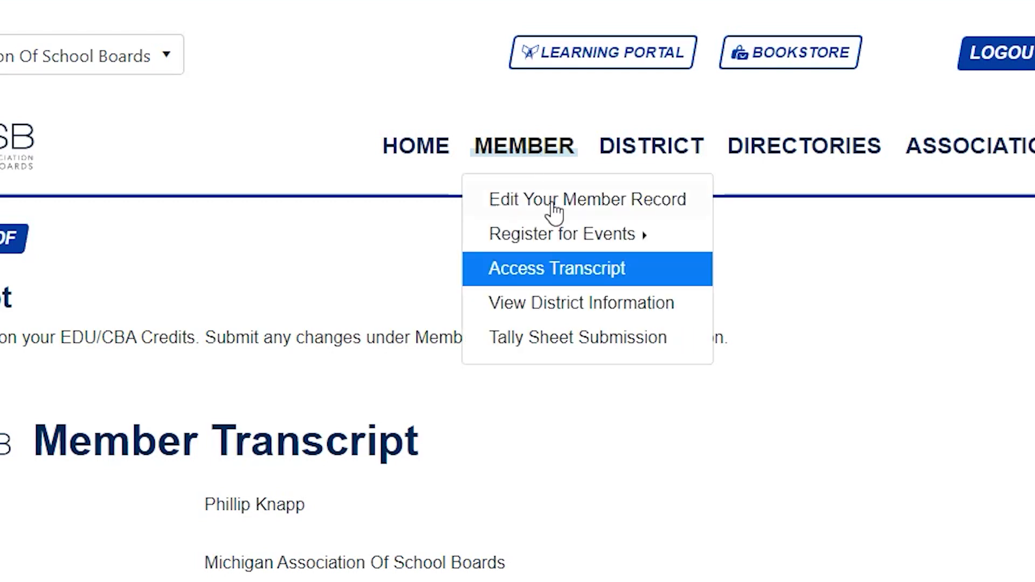
pyautogui.moveTo(576, 251)
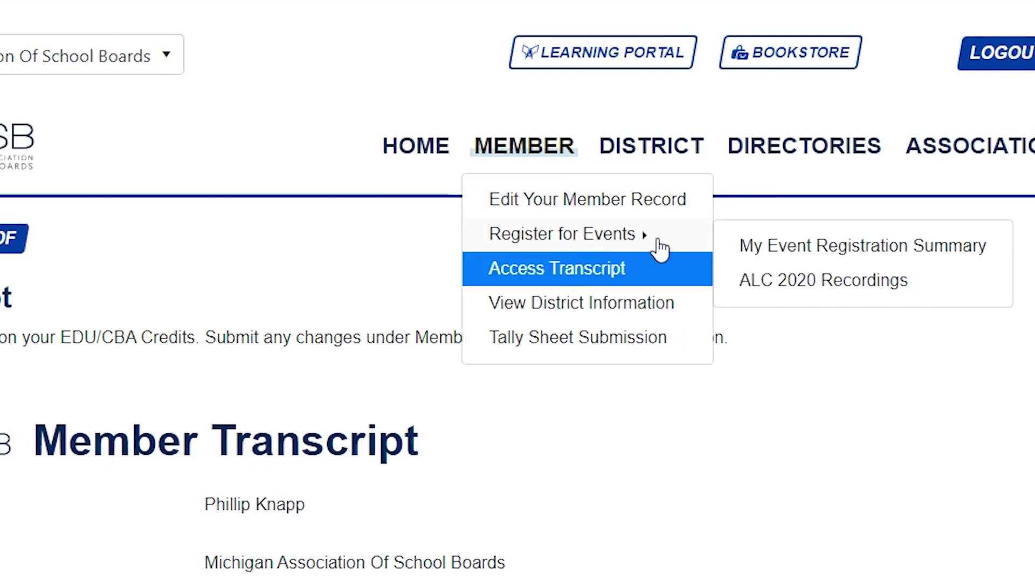
pyautogui.click(821, 252)
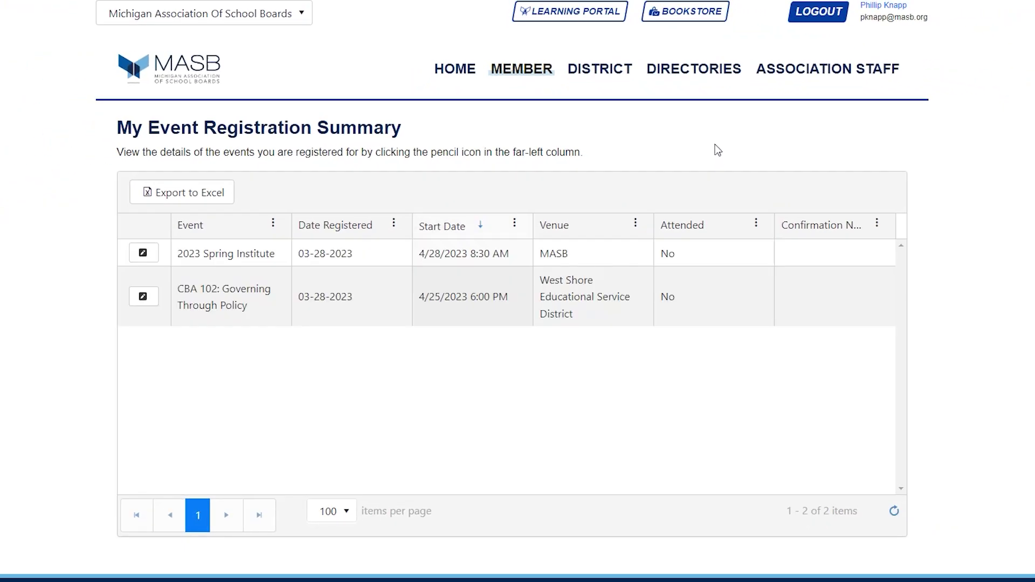
# - Open the member transcript and review its CBA and education credits
pyautogui.moveTo(525, 75)
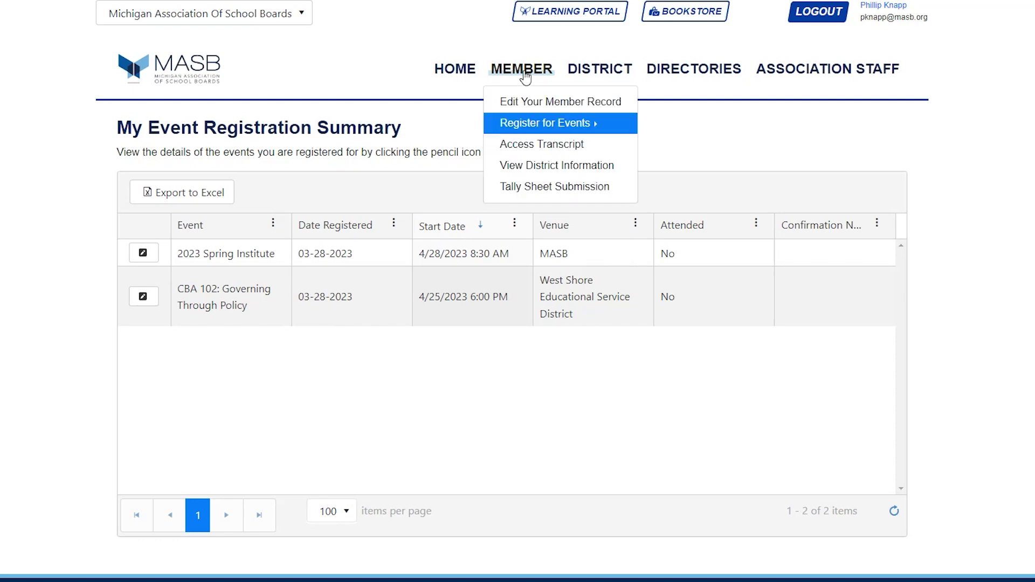
pyautogui.click(541, 144)
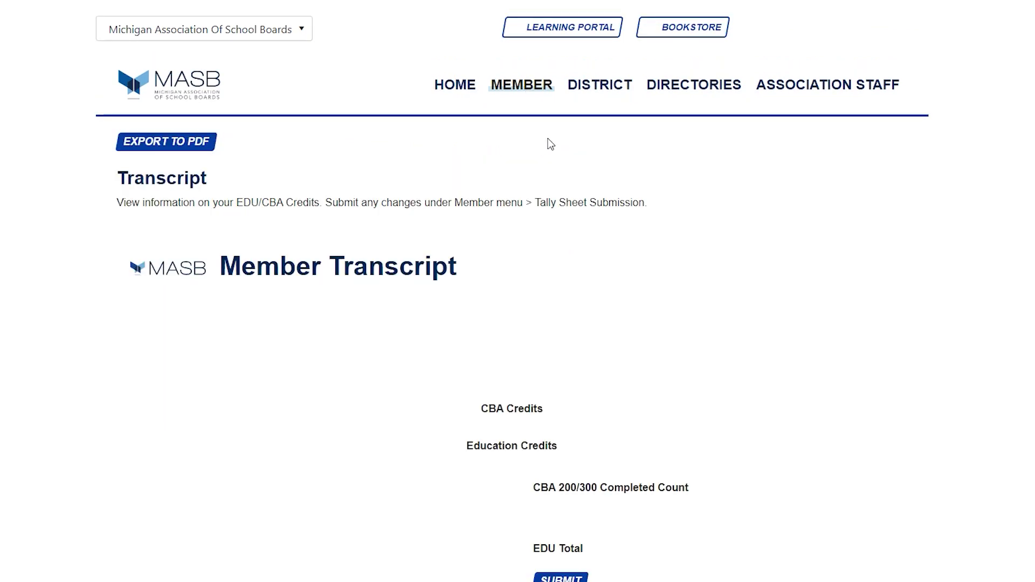
pyautogui.scroll(-1, 744, 254)
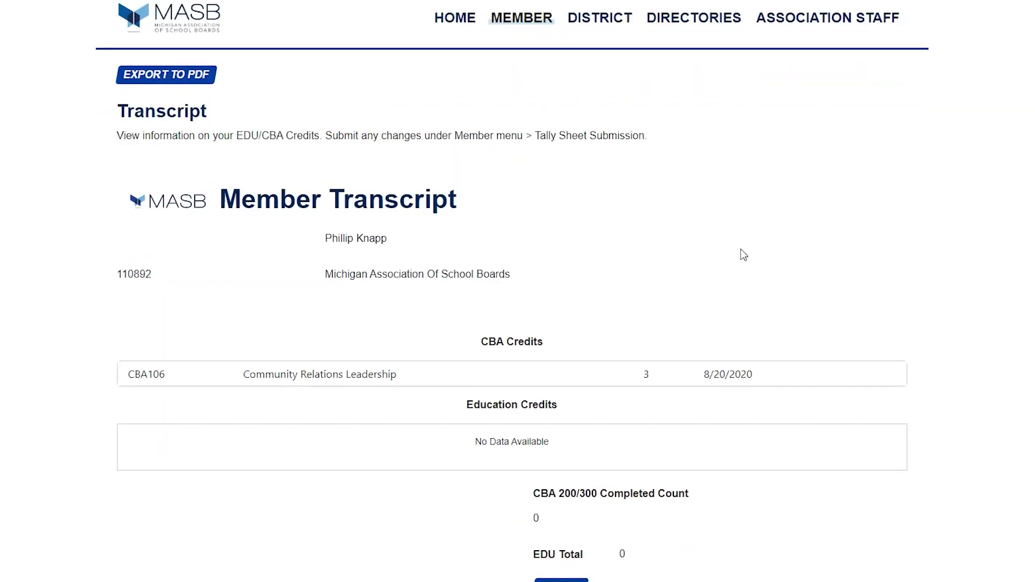
pyautogui.scroll(-1, 744, 255)
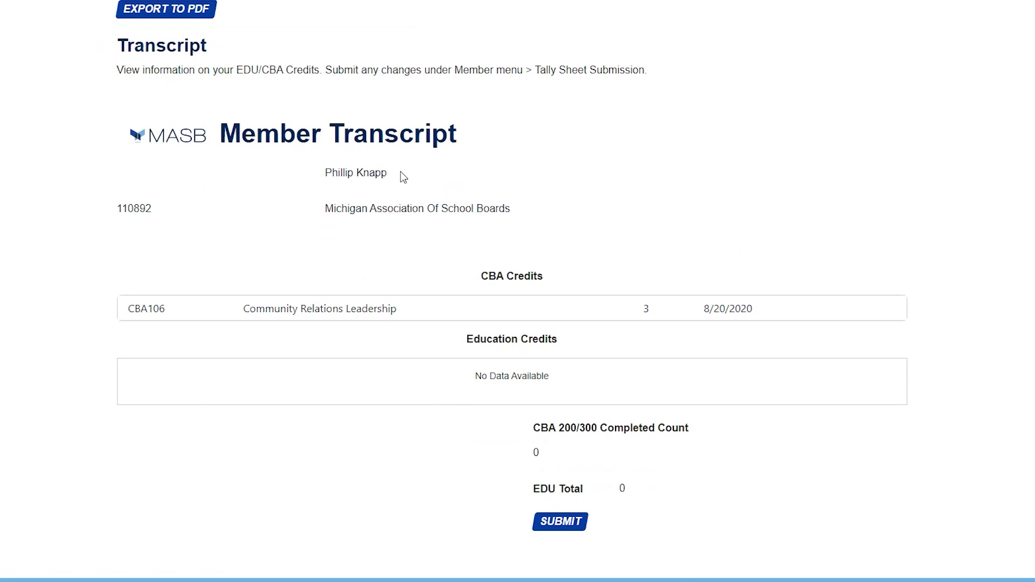
# - Open the Tally Sheet Submission form for award and EDU credit changes
pyautogui.scroll(2, 370, 159)
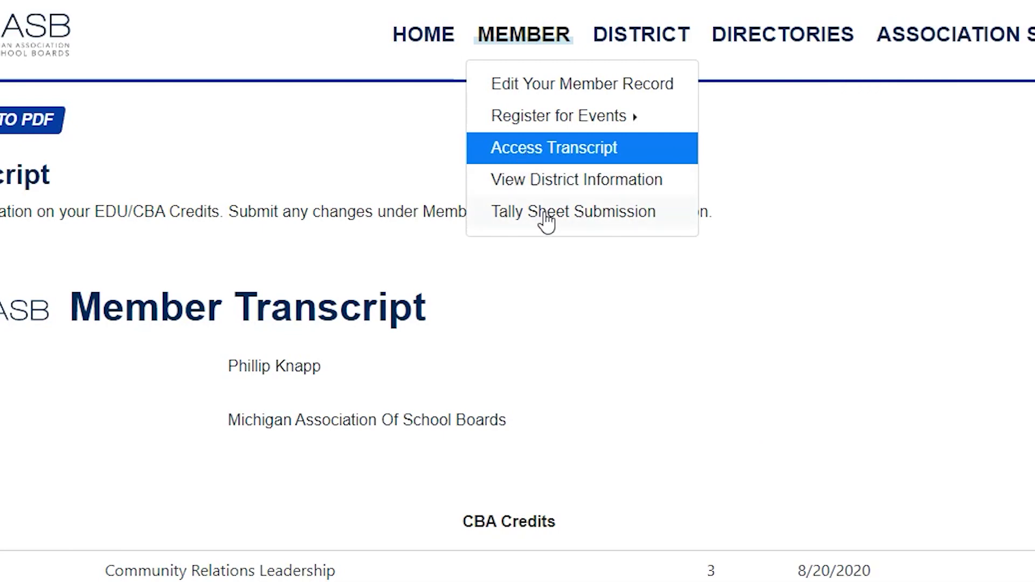
pyautogui.click(547, 216)
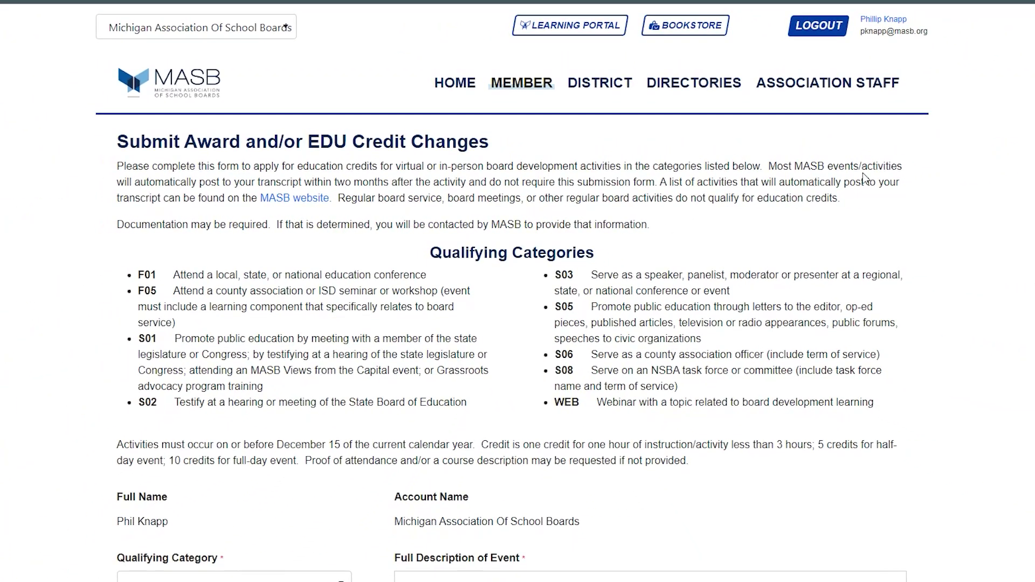
# - Review the credit submission form from the qualifying categories to the event fields and the verification section
pyautogui.scroll(-3, 512, 291)
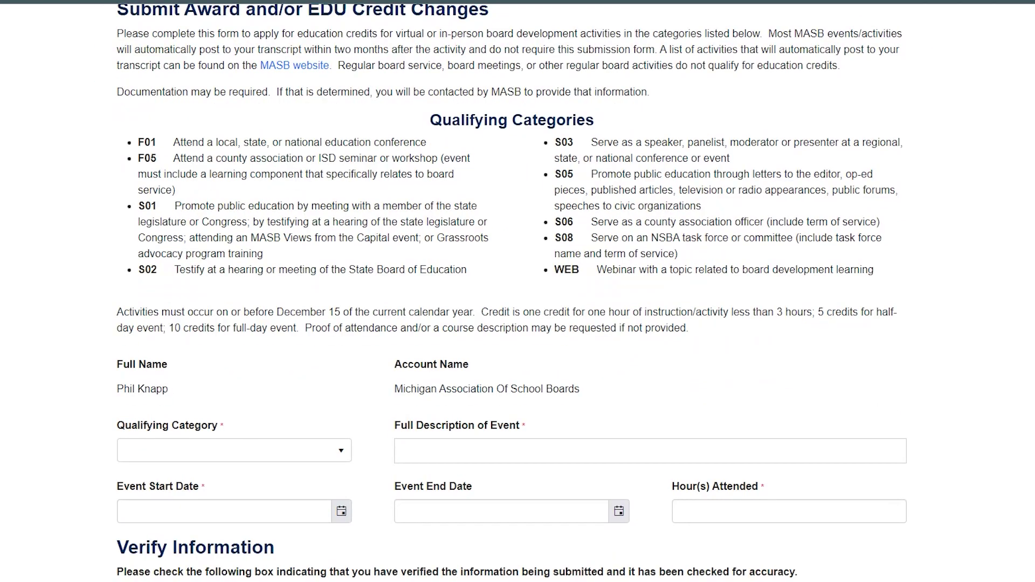
pyautogui.scroll(-2, 927, 208)
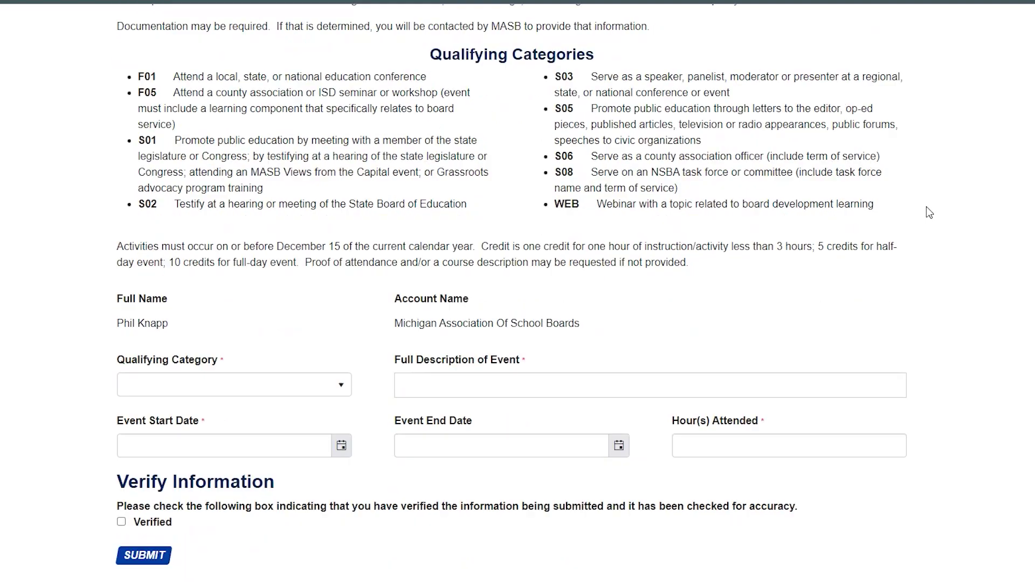
pyautogui.scroll(-2, 930, 212)
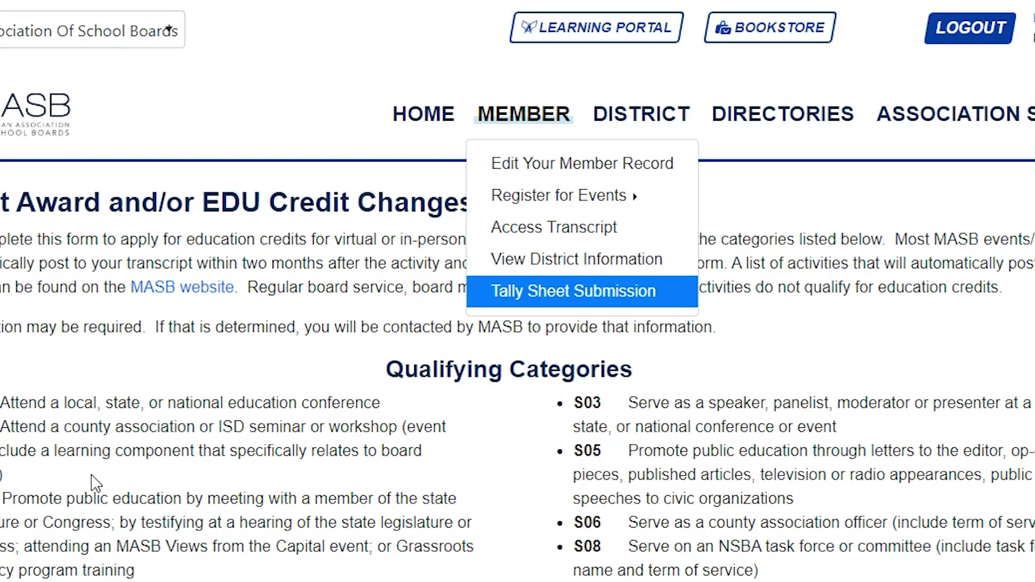
# - Open the member's View District Information page and review the general, school district and address details
pyautogui.click(478, 261)
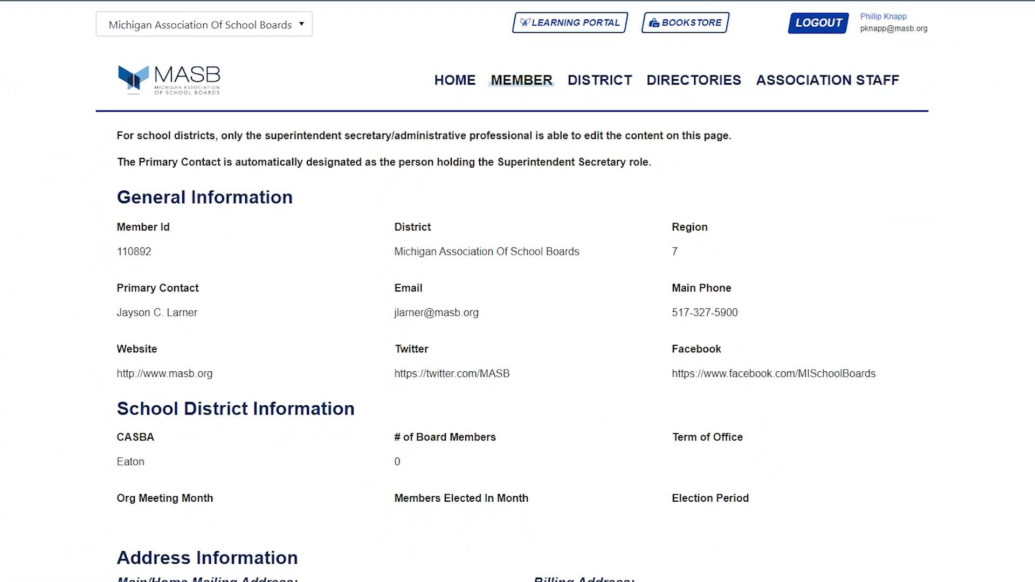
pyautogui.scroll(-2, 513, 291)
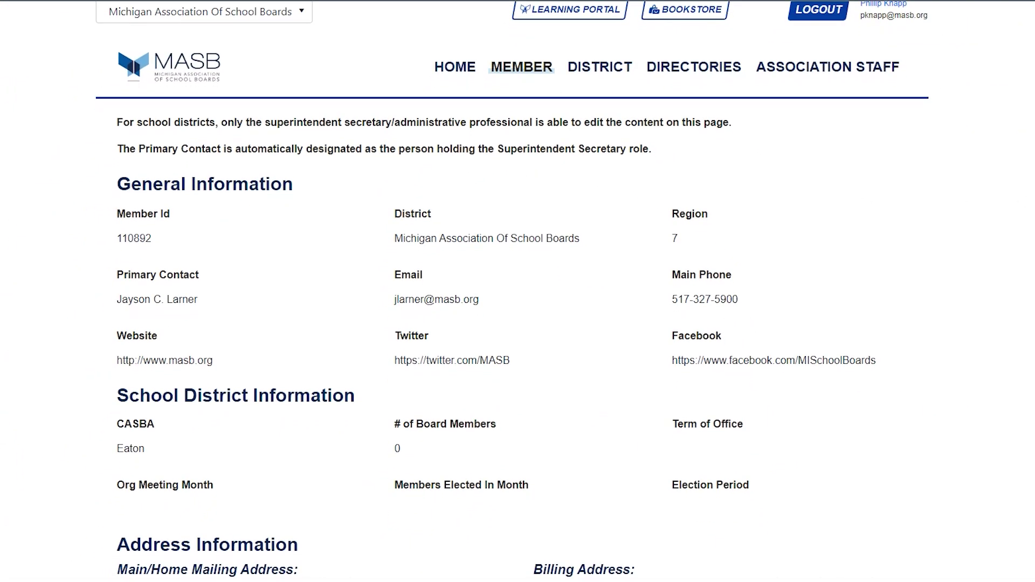
pyautogui.scroll(-1, 512, 292)
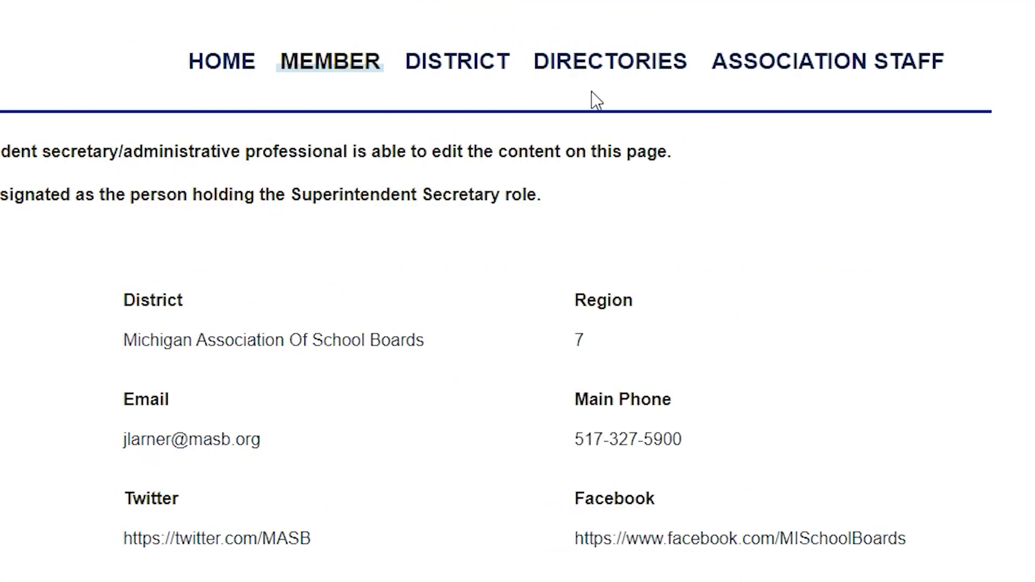
# - Open Edit District Information and review the editable contact, school district and address fields
pyautogui.click(599, 58)
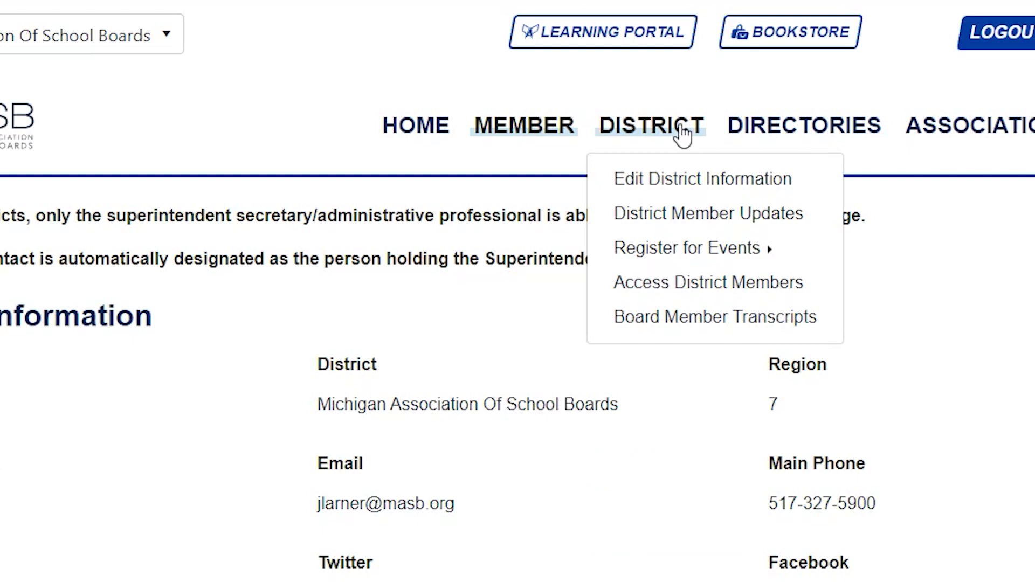
pyautogui.click(688, 181)
pyautogui.scroll(-4, 518, 291)
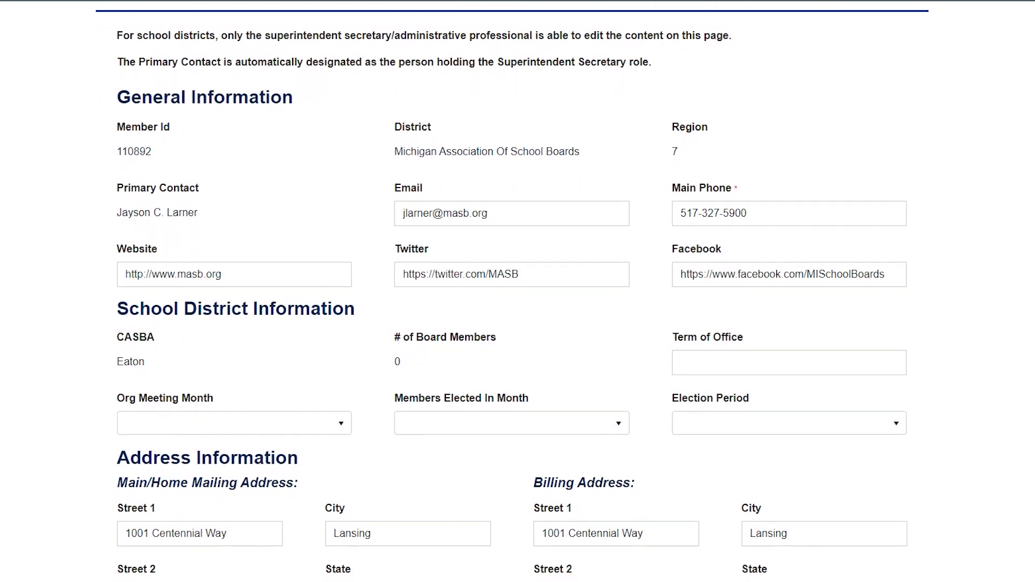
pyautogui.scroll(-3, 518, 291)
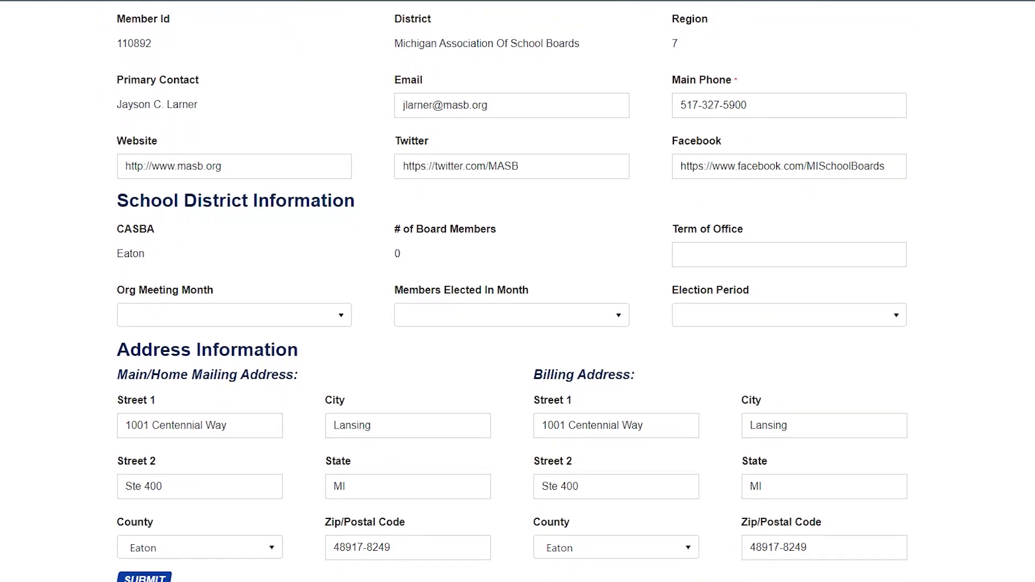
pyautogui.scroll(-2, 518, 291)
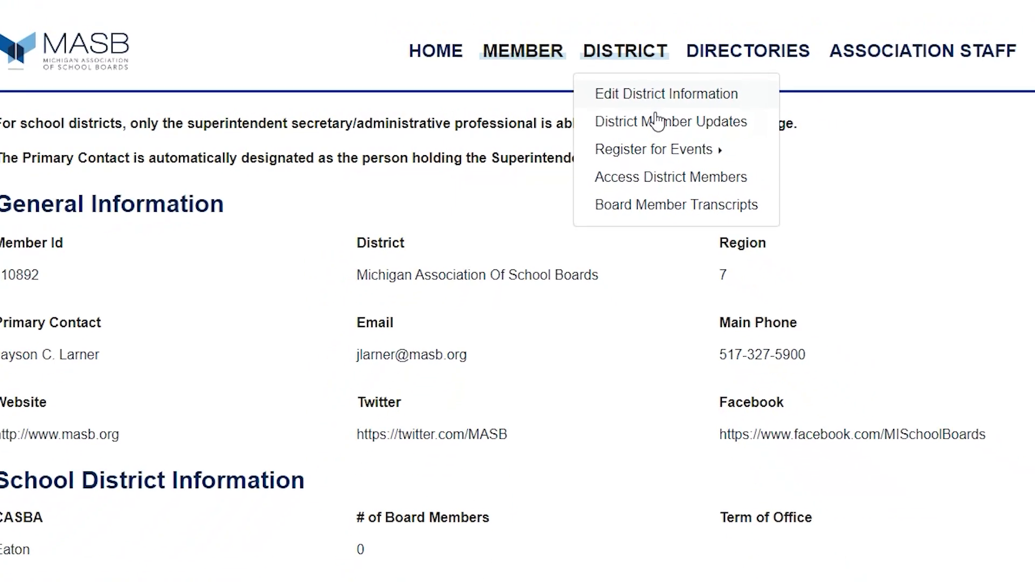
# - Open District Member Updates and review the update form for the second member with the 11/15/2023 end date
pyautogui.click(639, 130)
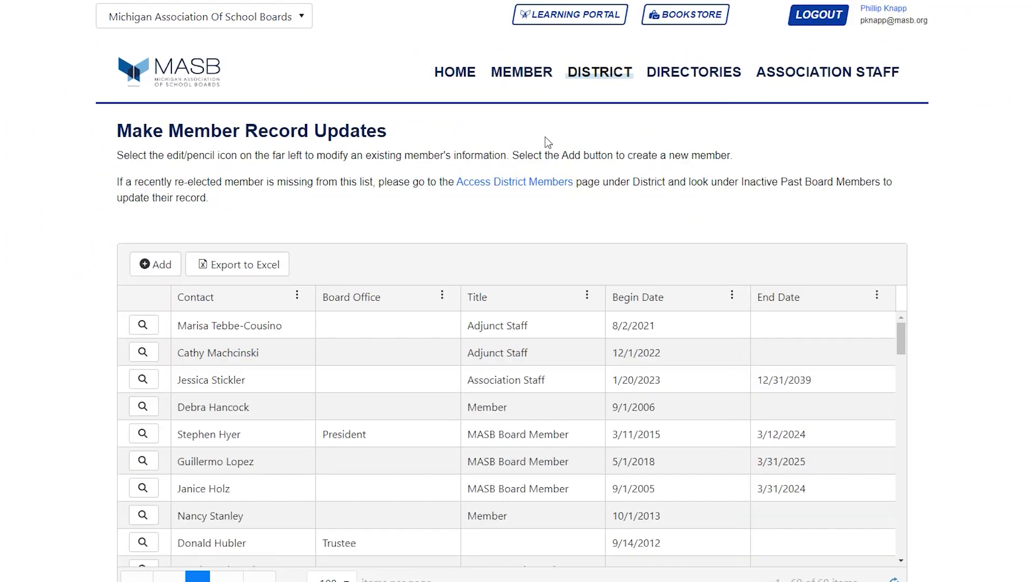
pyautogui.scroll(-3, 543, 140)
pyautogui.scroll(-5, 157, 340)
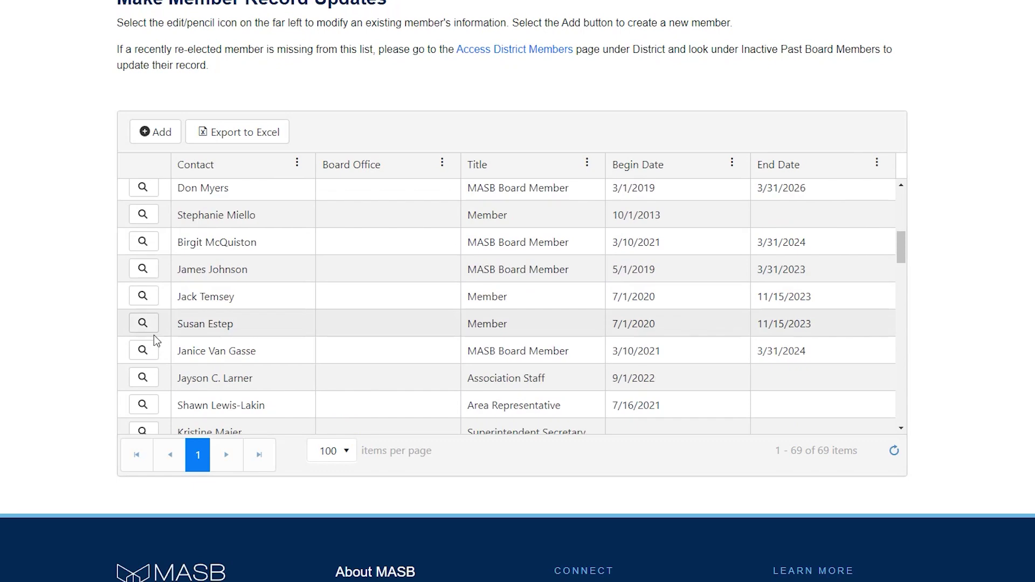
pyautogui.click(148, 327)
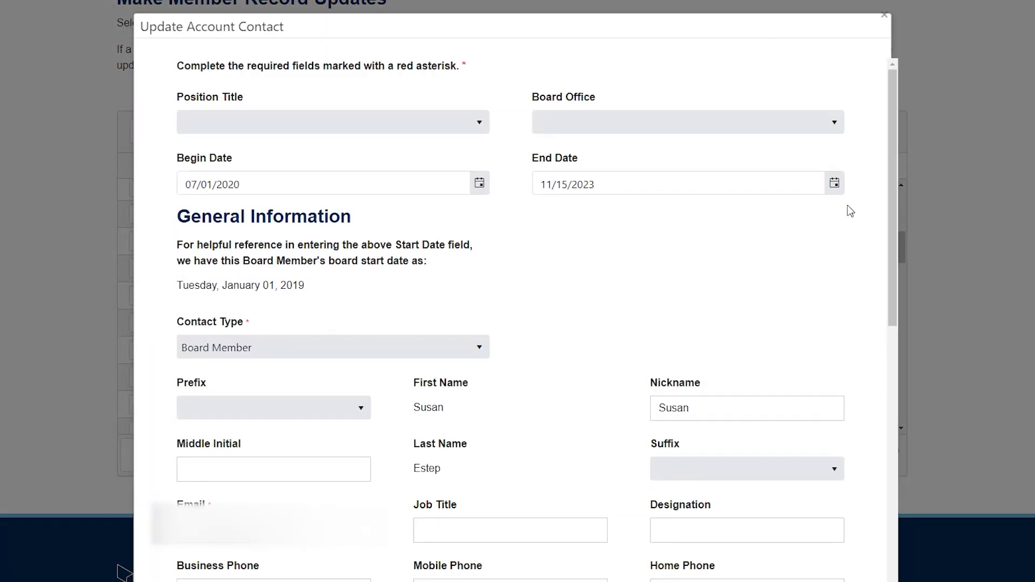
pyautogui.moveTo(888, 170); pyautogui.dragTo(801, 478)
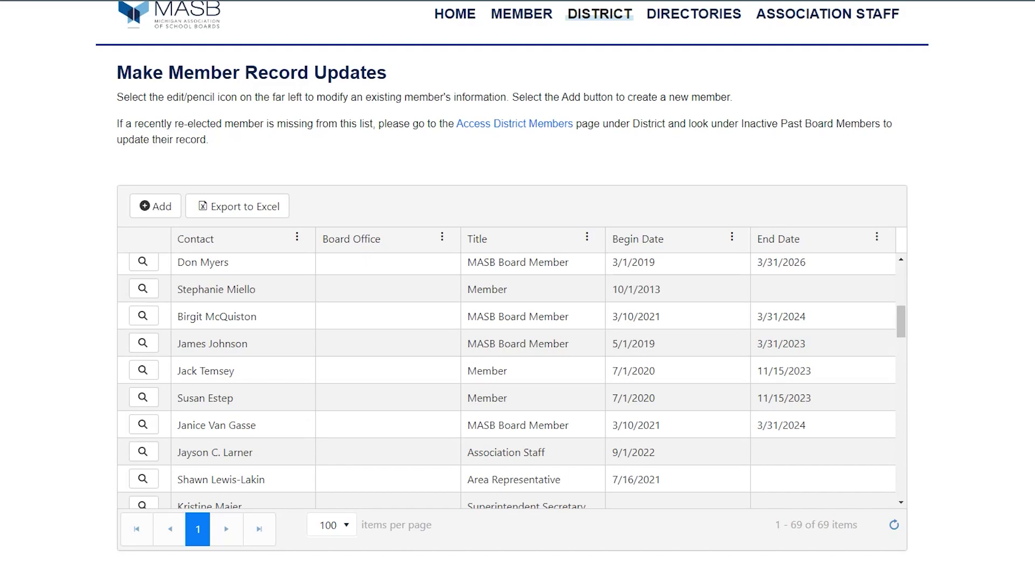
# - Start a new contact with contact type Board Member, position title Board Member and board office Trustee, and review the remaining fields
pyautogui.click(144, 206)
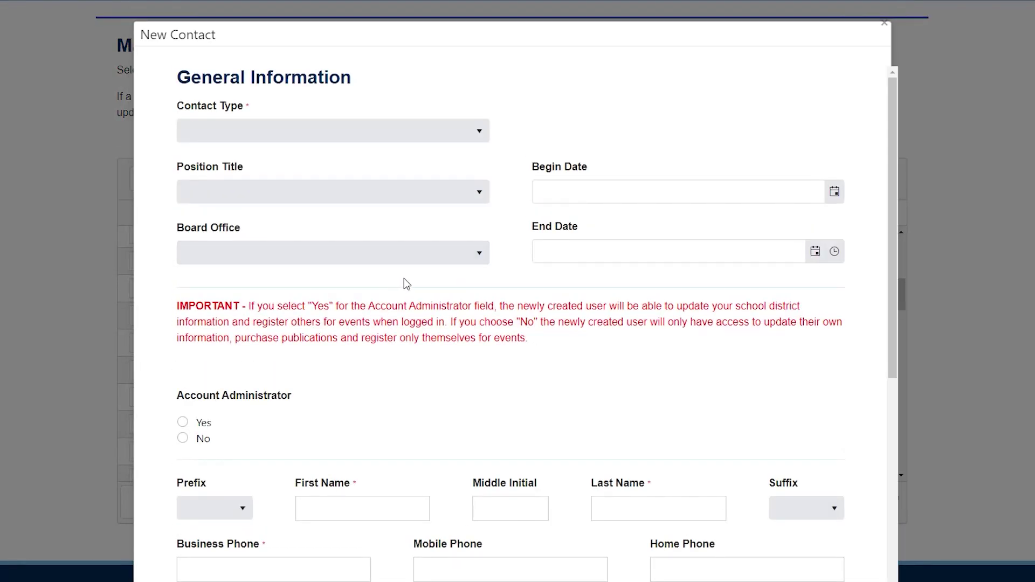
pyautogui.click(485, 131)
pyautogui.click(334, 216)
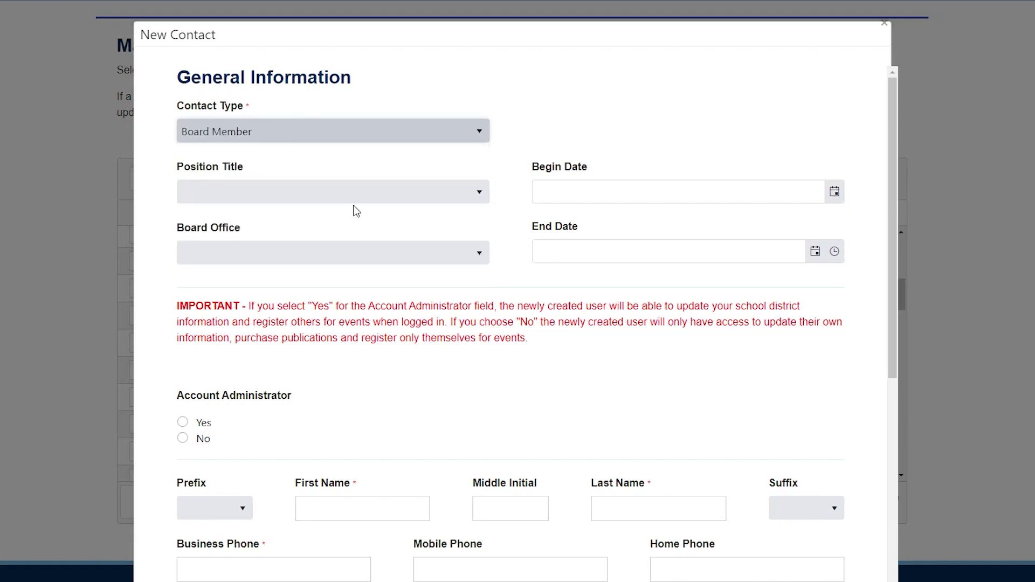
pyautogui.click(458, 192)
pyautogui.click(262, 300)
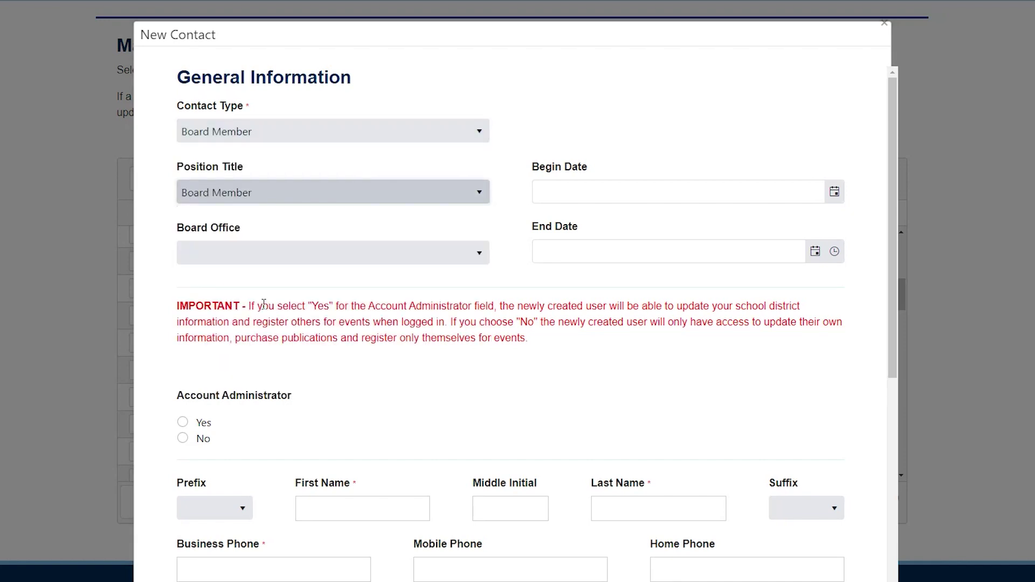
pyautogui.click(339, 255)
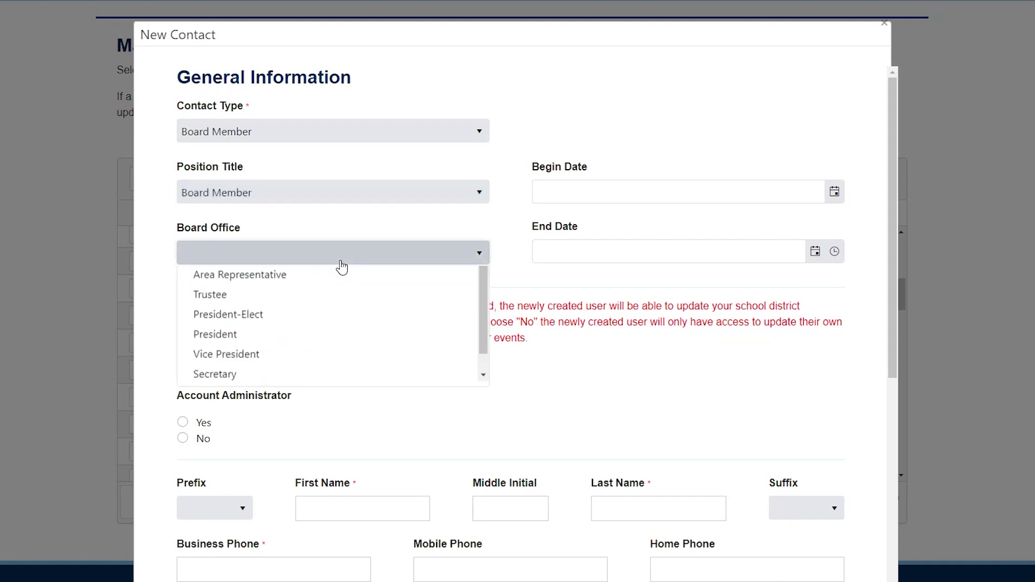
pyautogui.click(224, 321)
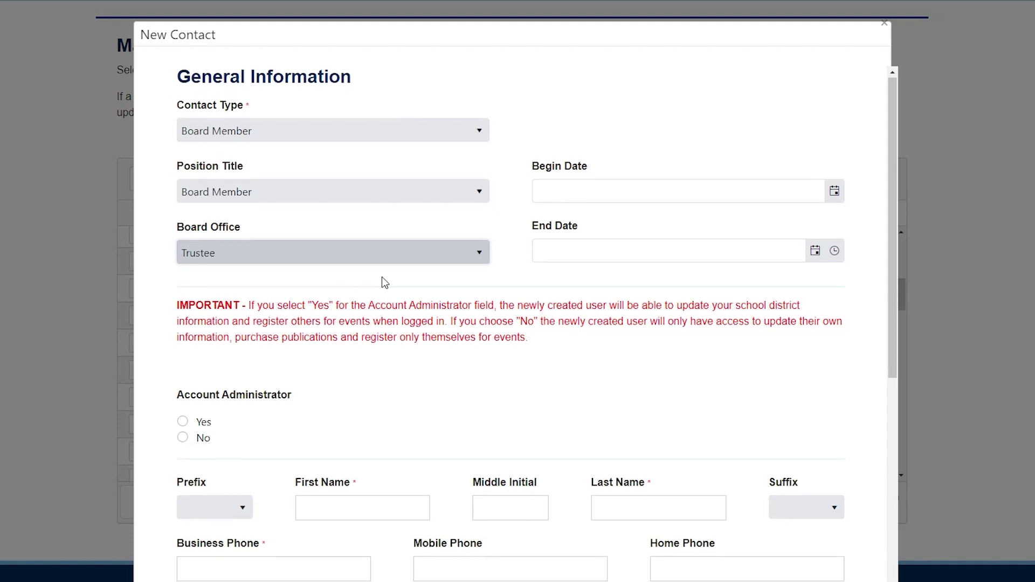
pyautogui.scroll(-3, 382, 279)
pyautogui.scroll(-1, 383, 277)
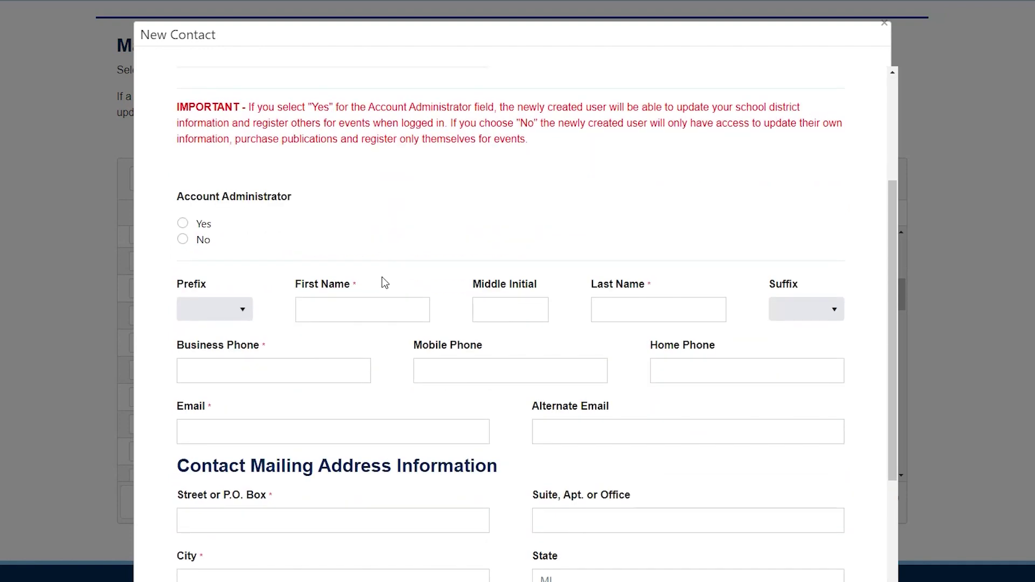
pyautogui.scroll(-1, 383, 277)
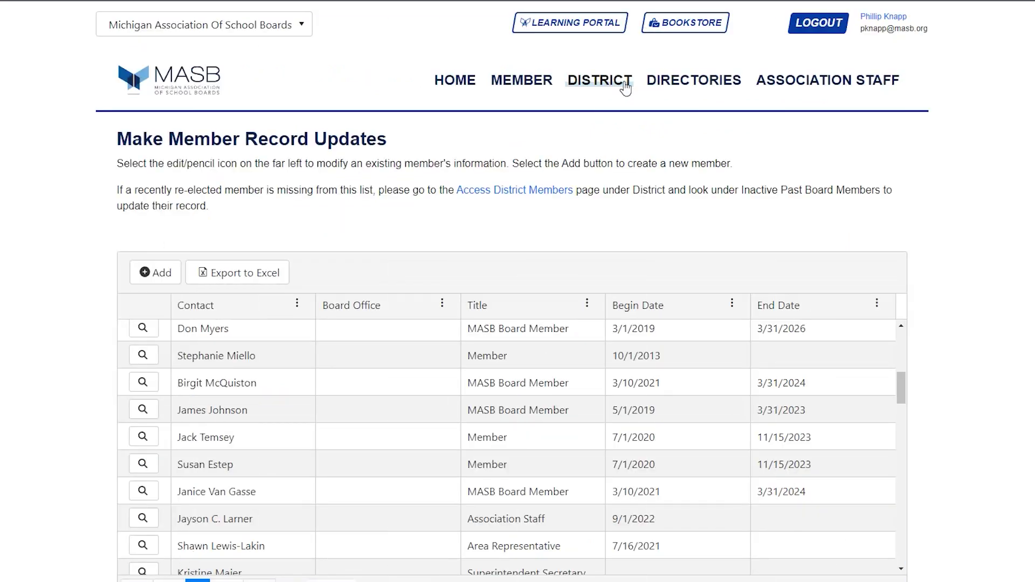
# - Open the district's Register for Events page at the contact and event selection
pyautogui.moveTo(625, 86)
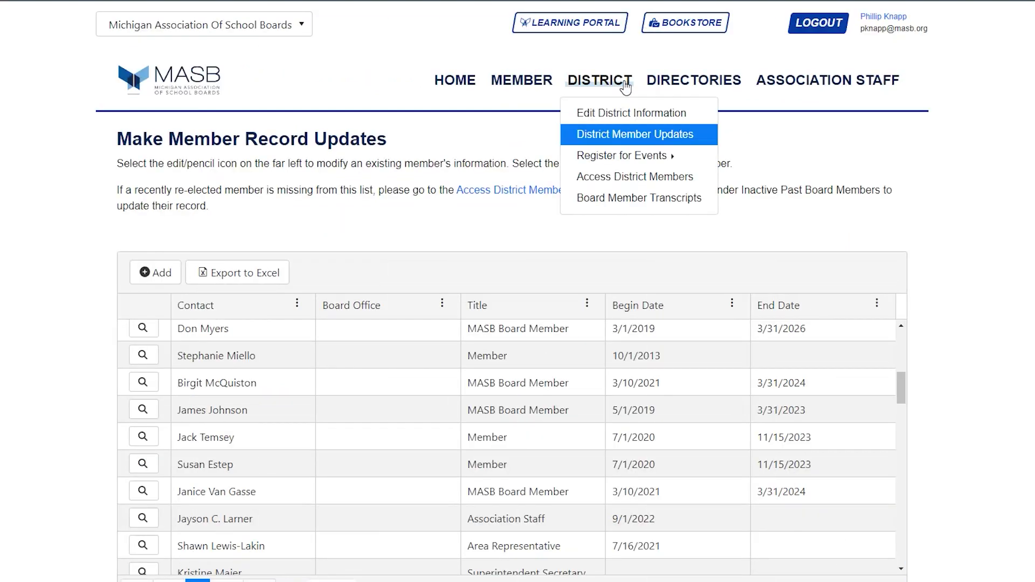
pyautogui.moveTo(620, 161)
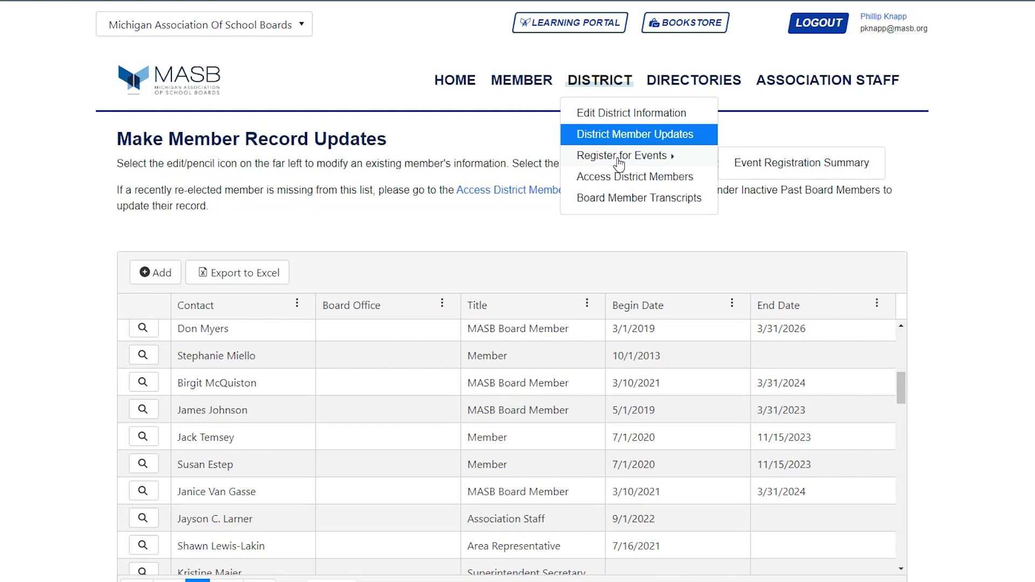
pyautogui.click(620, 160)
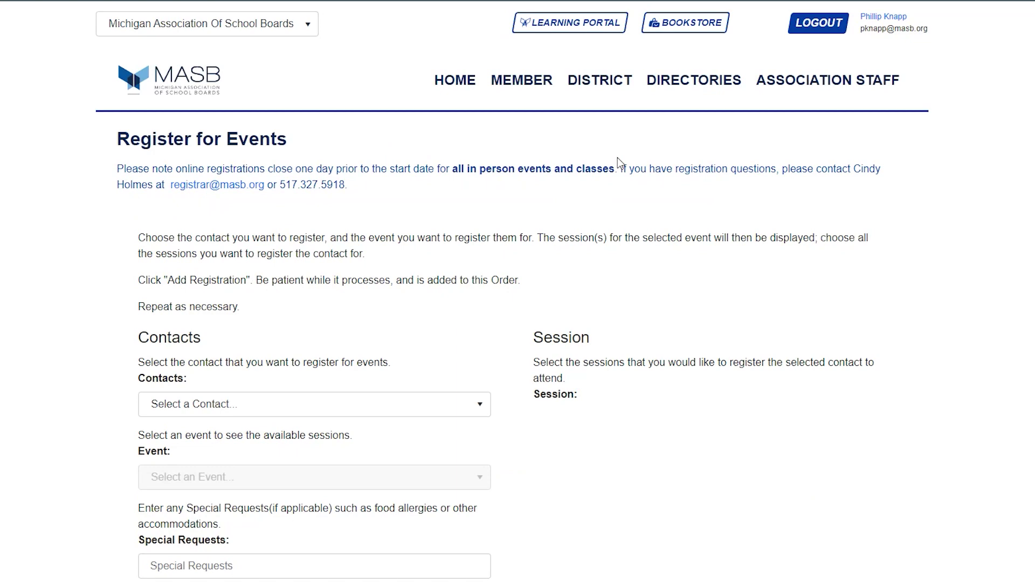
pyautogui.scroll(-3, 617, 162)
# - Add a registration for a district contact to the order for the event 2023 Behind the Scenes at the Capitol - 4/19/2023
pyautogui.click(479, 272)
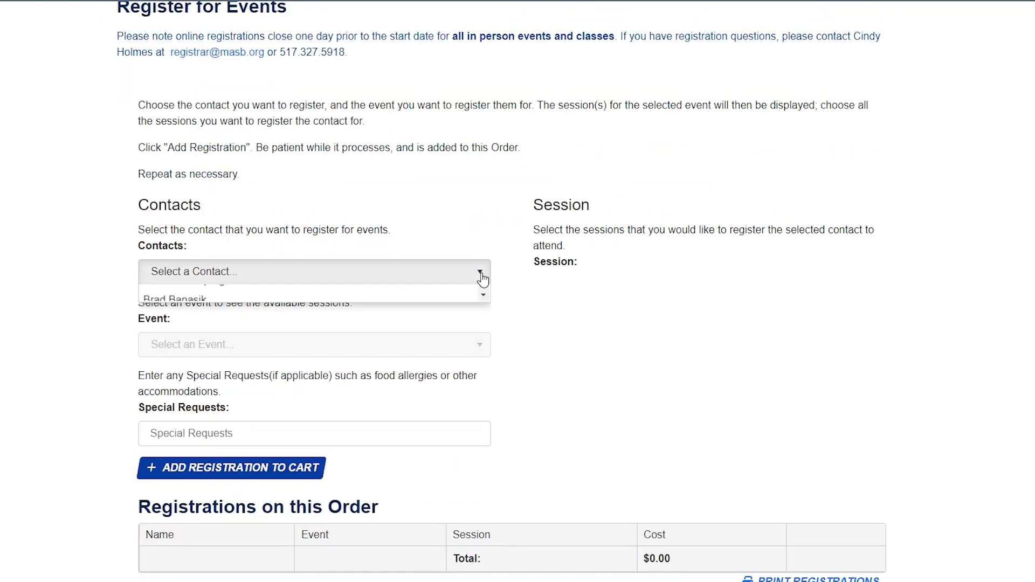
pyautogui.scroll(-6, 345, 345)
pyautogui.scroll(-1, 241, 394)
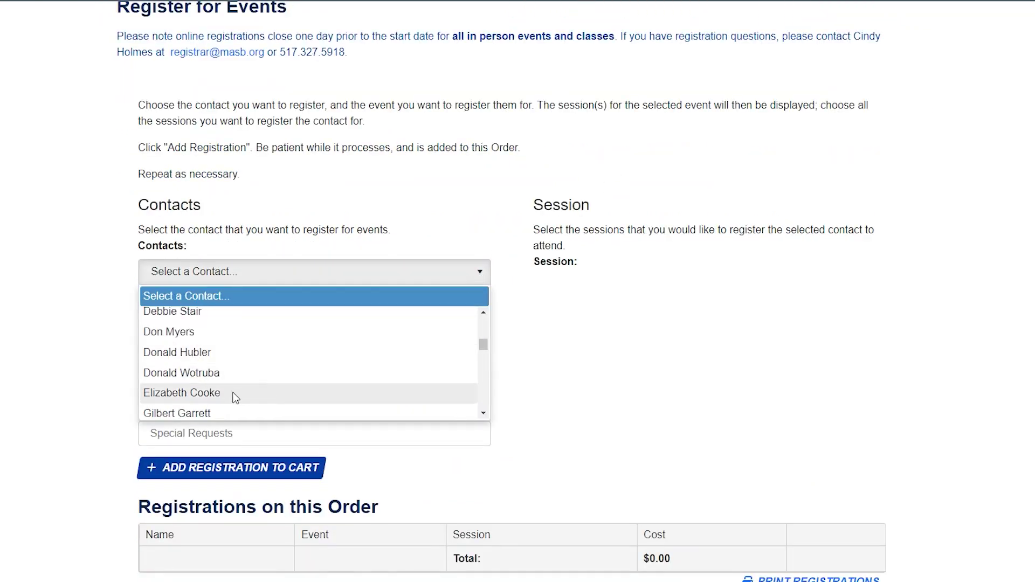
pyautogui.click(208, 394)
pyautogui.click(273, 345)
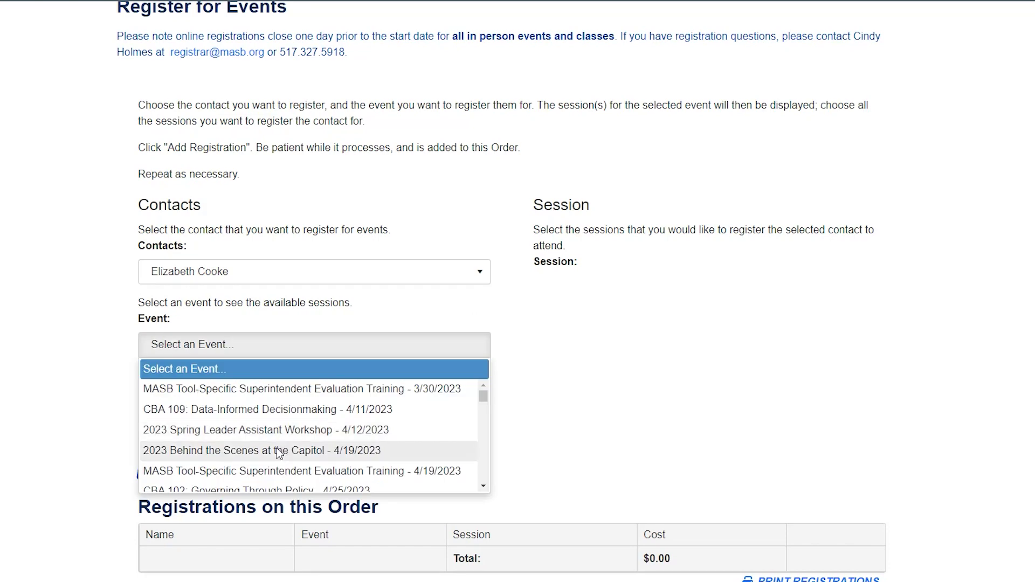
pyautogui.click(279, 452)
pyautogui.scroll(-2, 248, 404)
pyautogui.click(248, 403)
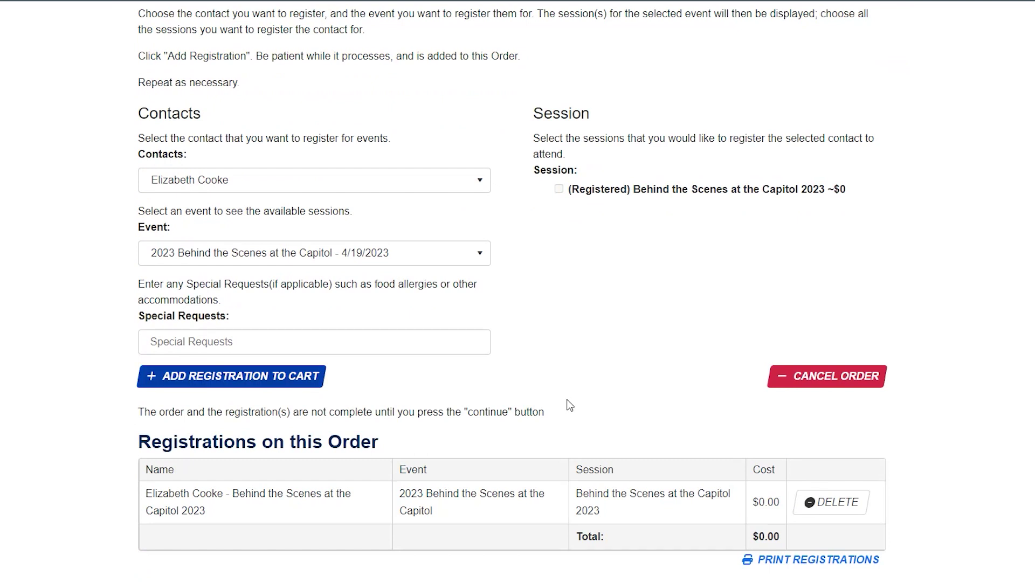
# - Add another contact's registration for Oakland County CBA Courses - 5/12/2023 with the CBA 258 and CBA 297 sessions
pyautogui.click(474, 180)
pyautogui.scroll(-3, 300, 267)
pyautogui.scroll(-4, 299, 268)
pyautogui.click(221, 296)
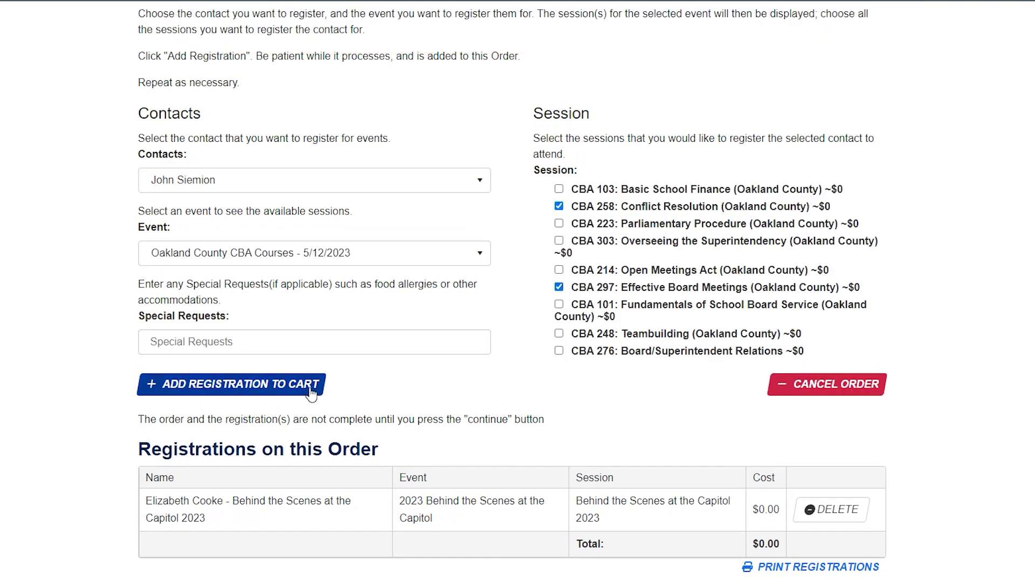
pyautogui.click(300, 395)
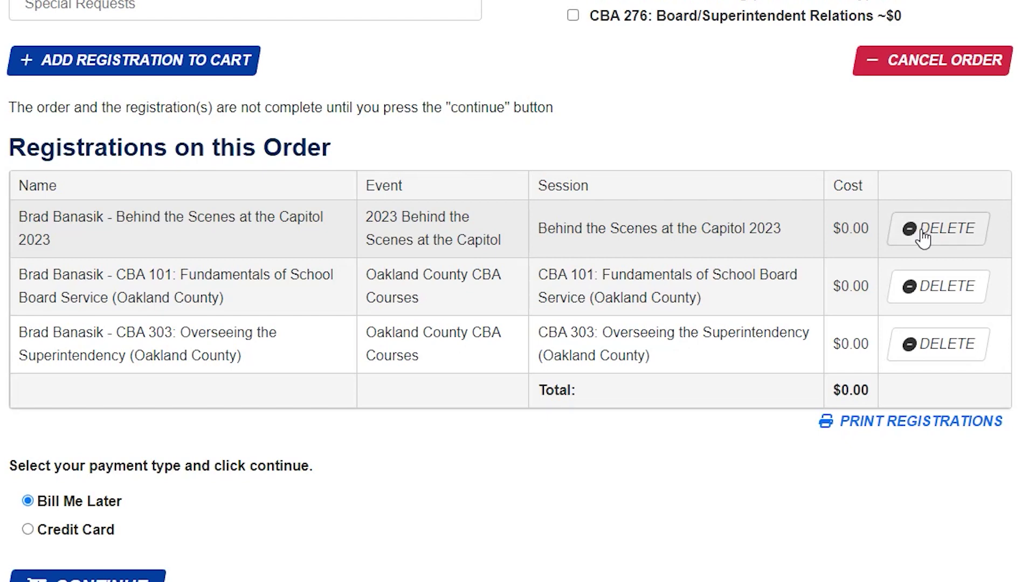
# - Delete the Behind the Scenes at the Capitol 2023 registration and continue the order with Credit Card payment
pyautogui.click(924, 236)
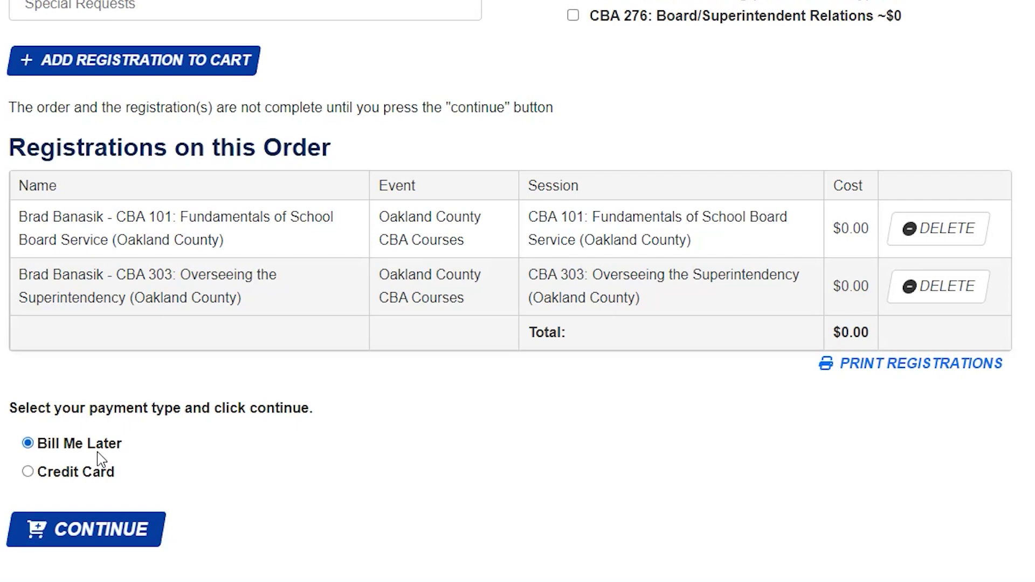
pyautogui.click(29, 473)
pyautogui.click(99, 529)
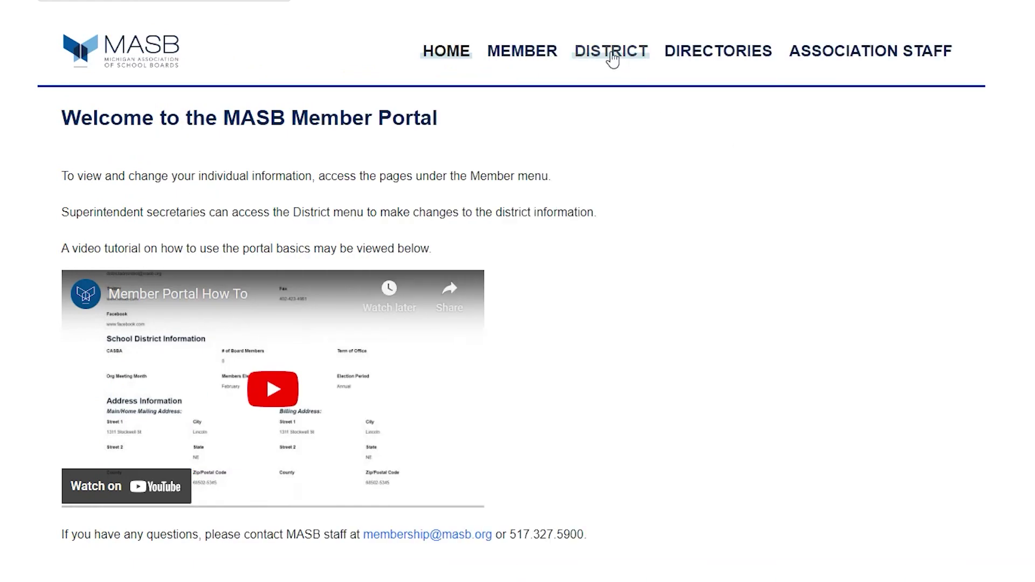
# - Open the district's Event Registration Summary and review the listed registrations
pyautogui.moveTo(612, 59)
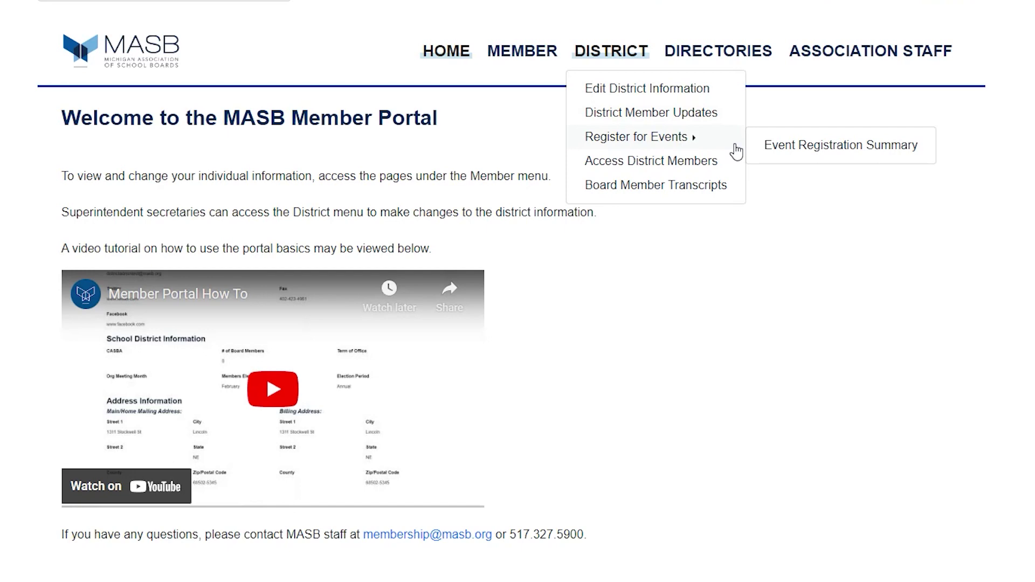
pyautogui.click(798, 146)
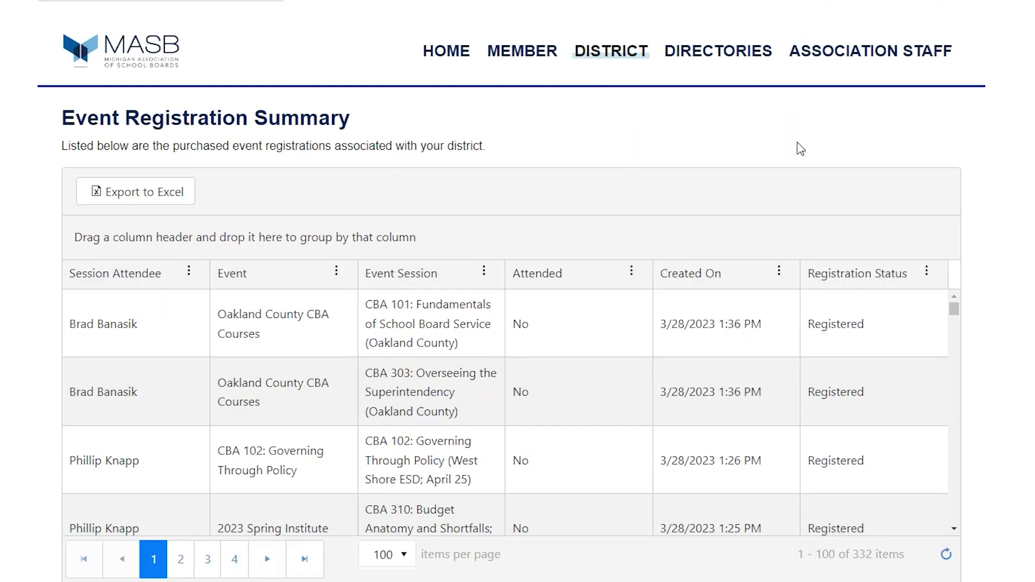
pyautogui.scroll(-2, 1027, 216)
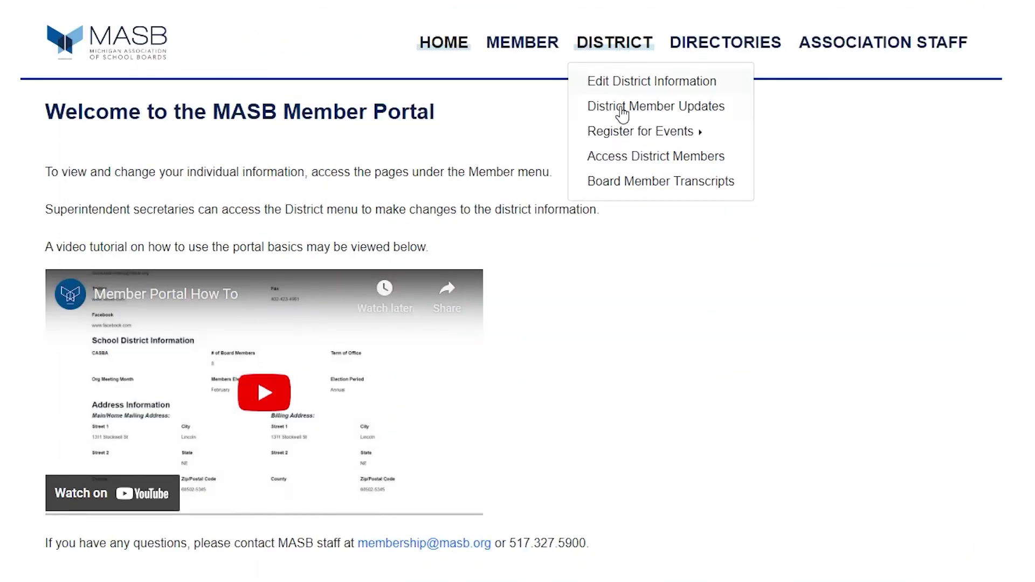
# - Open Access District Members and open the seventh contact, an Adjunct Staff entry, for editing
pyautogui.click(624, 159)
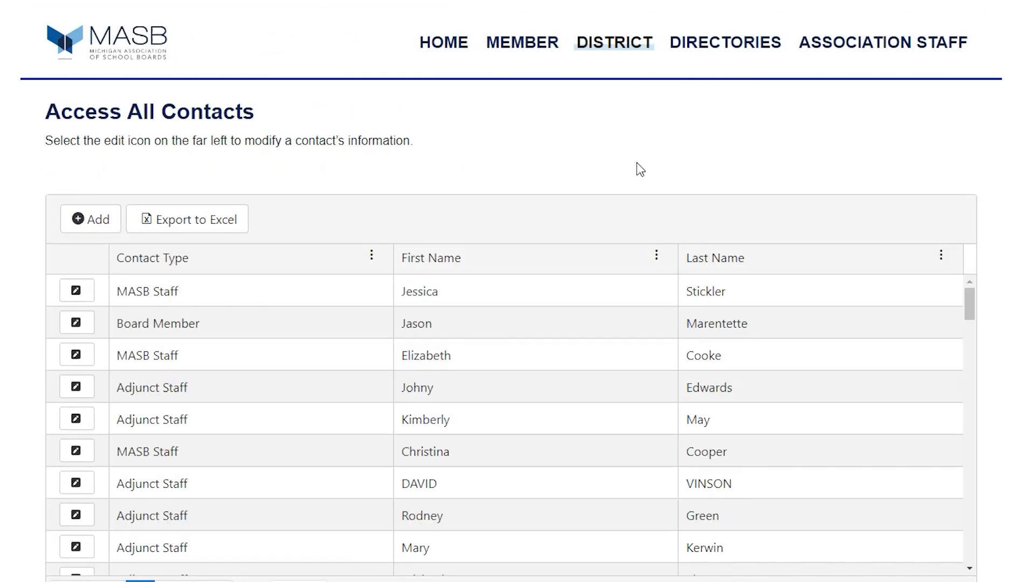
pyautogui.scroll(-2, 189, 222)
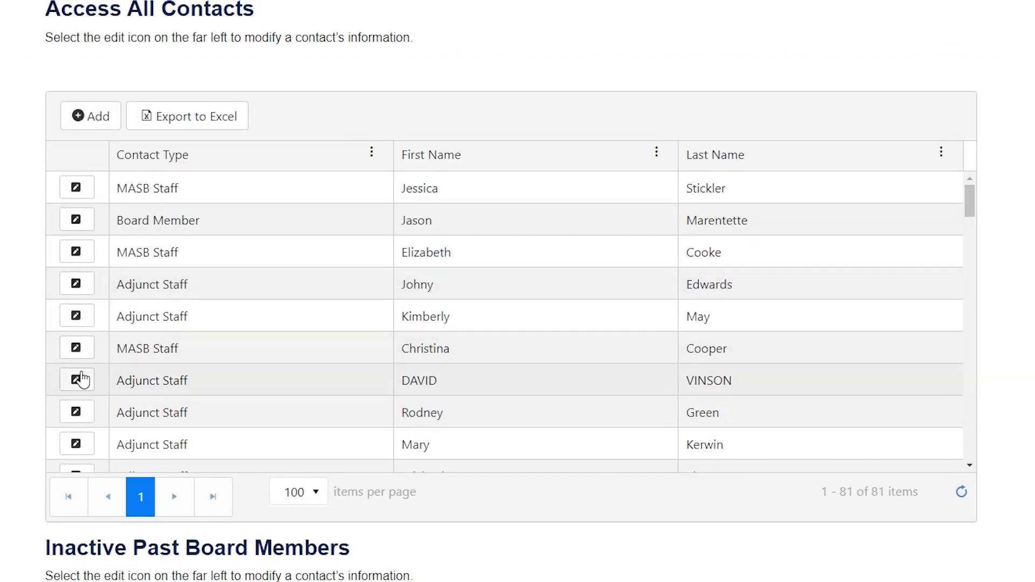
pyautogui.click(78, 381)
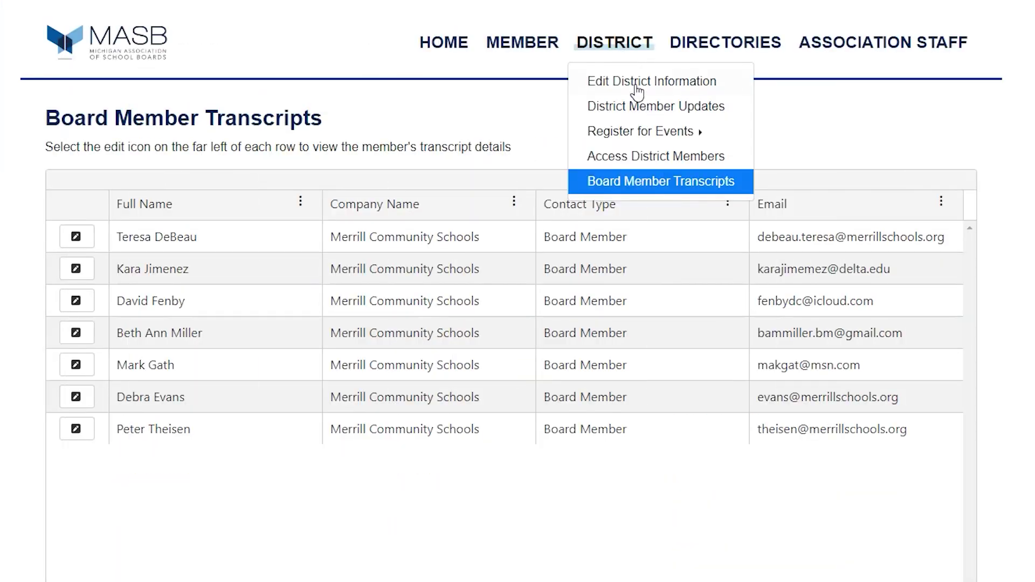
# - Open Board Member Transcripts and open the transcript details of the first listed board member
pyautogui.click(645, 189)
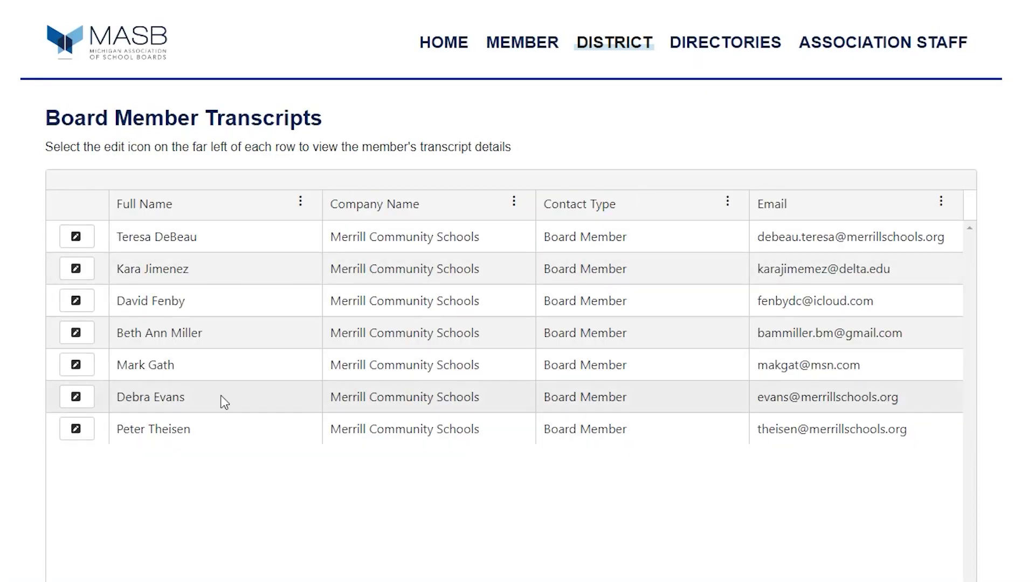
pyautogui.click(76, 237)
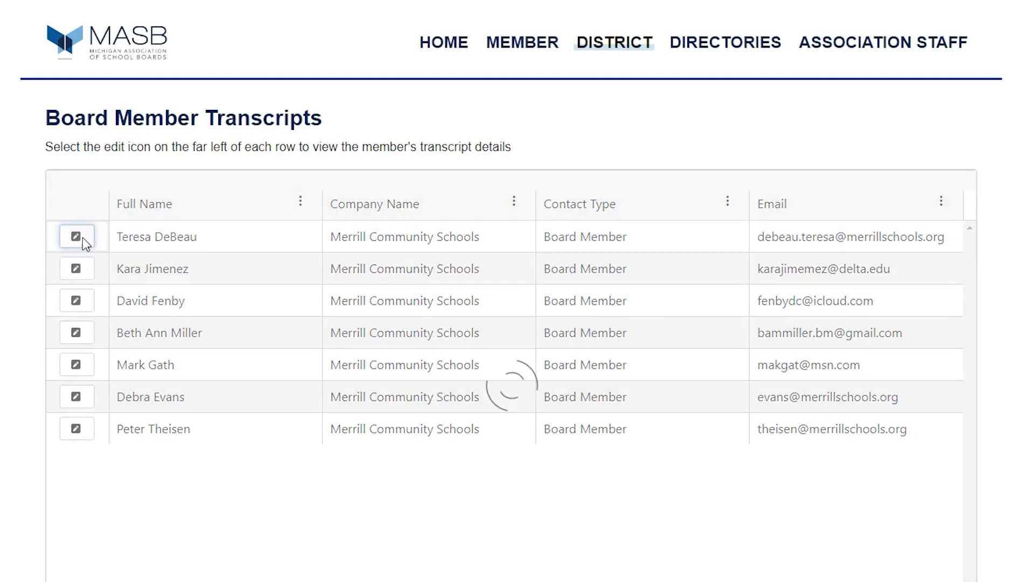